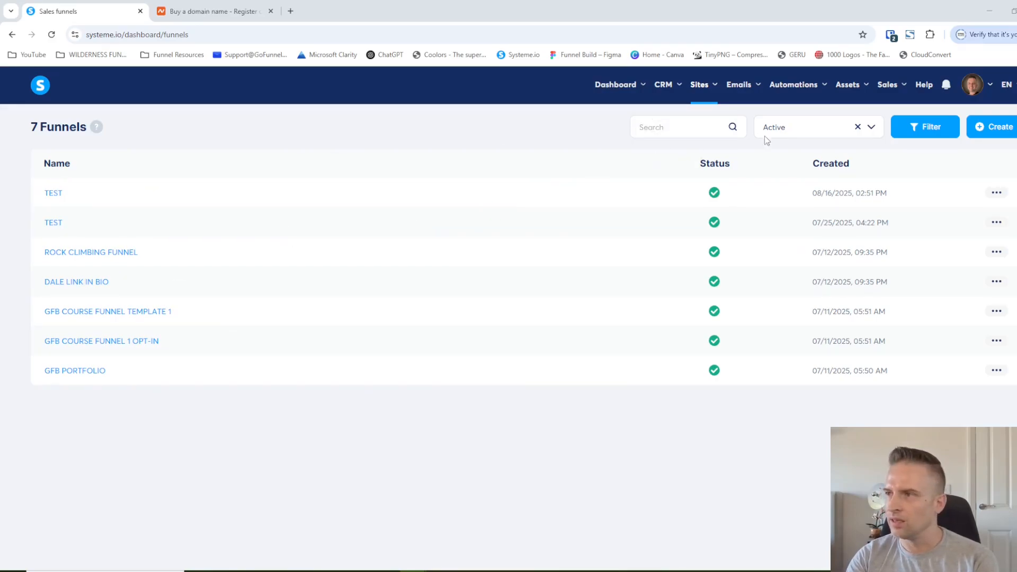
Open the custom domains page in the Systeme.io account settings
{"action": "mouse_move", "coordinate": [958, 85]}
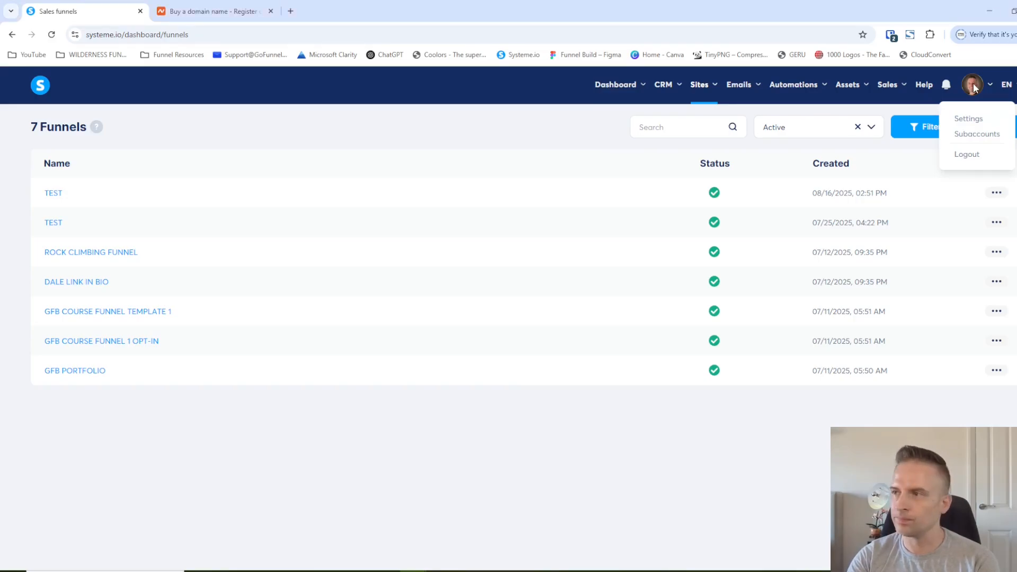
{"action": "left_click", "coordinate": [975, 120]}
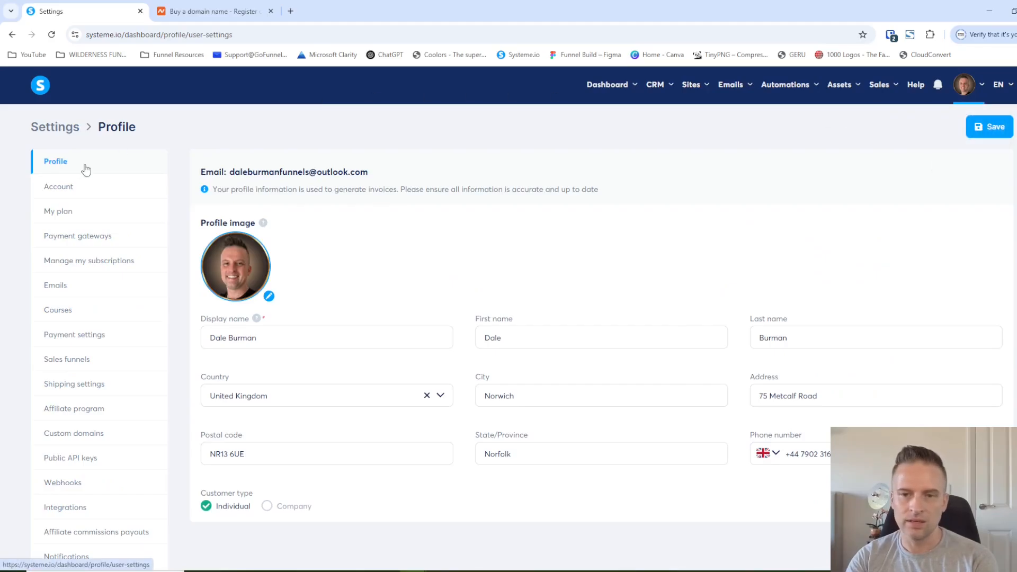
{"action": "left_click", "coordinate": [76, 436]}
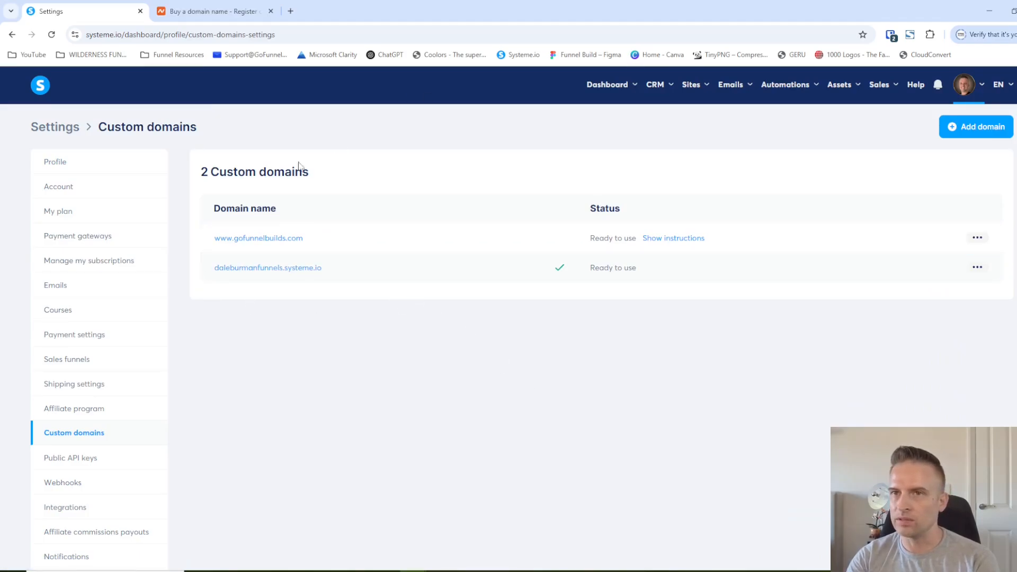
Switch to Namecheap and open the management page of the domain 1daycoursecreation.com from the account's domain list
{"action": "key", "text": "ctrl+Tab"}
{"action": "mouse_move", "coordinate": [229, 85]}
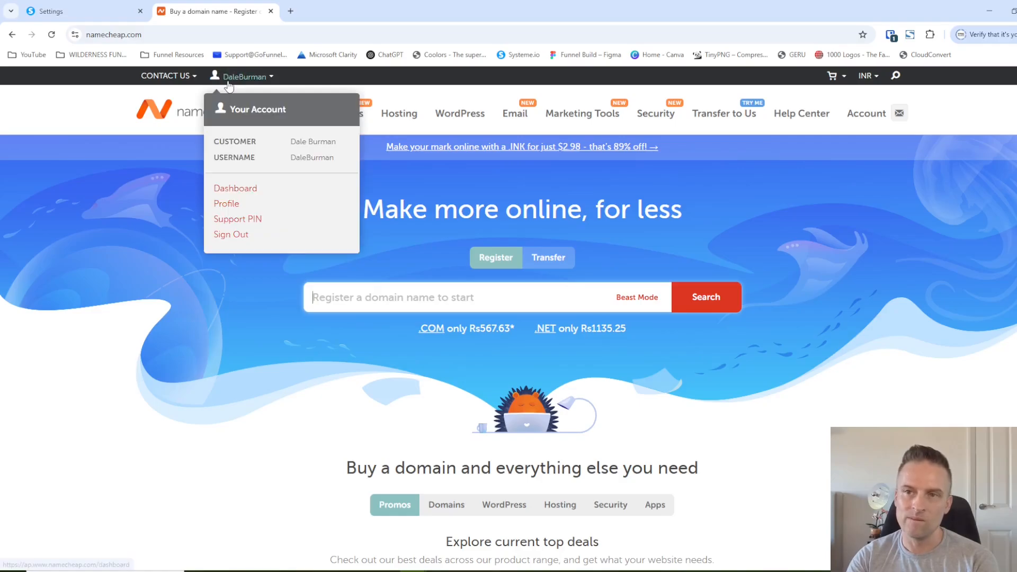
{"action": "left_click", "coordinate": [235, 188]}
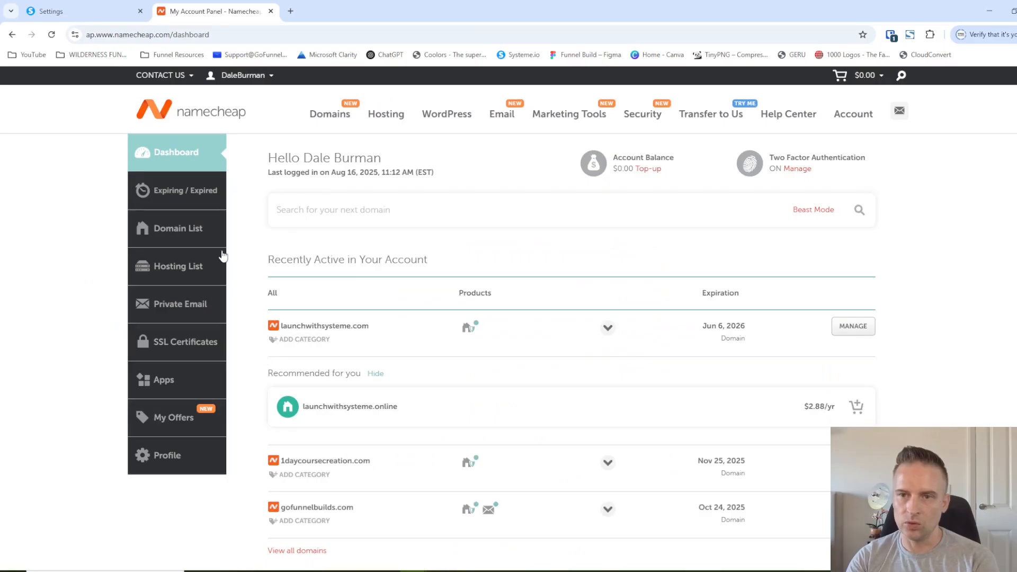
{"action": "left_click", "coordinate": [220, 244]}
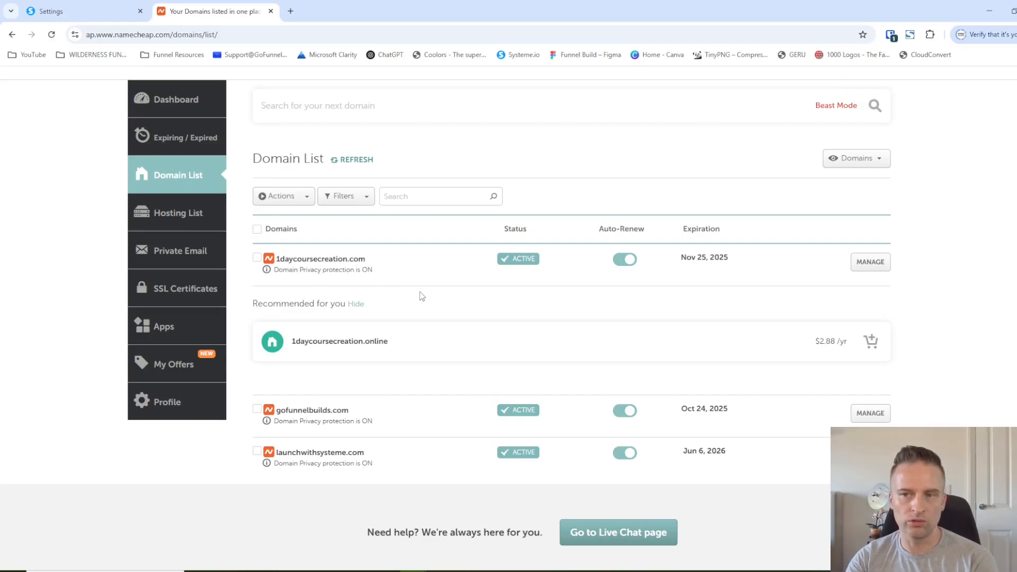
{"action": "left_click", "coordinate": [859, 264]}
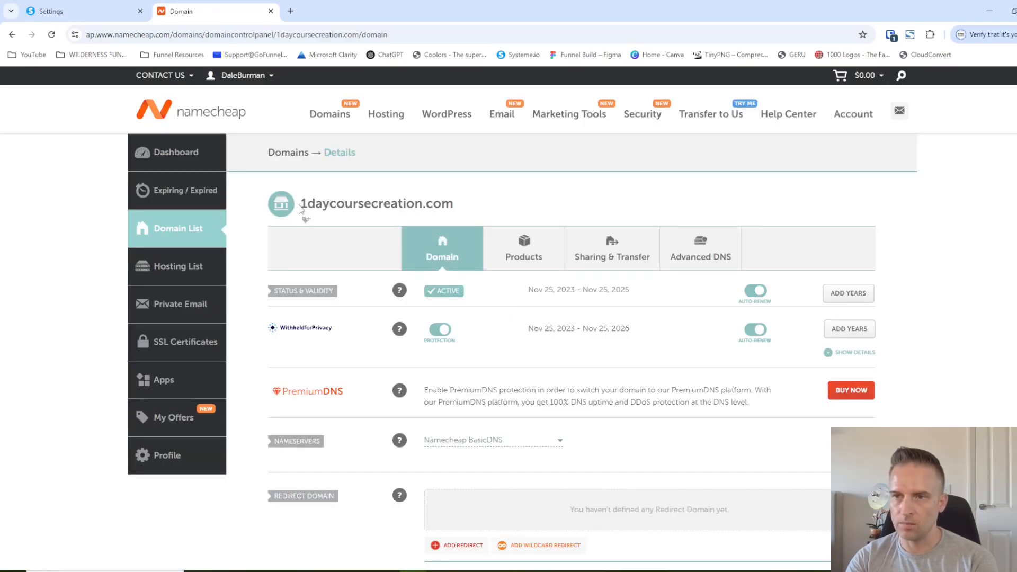
{"action": "left_click_drag", "start_coordinate": [303, 204], "coordinate": [454, 205]}
{"action": "key", "text": "ctrl+c"}
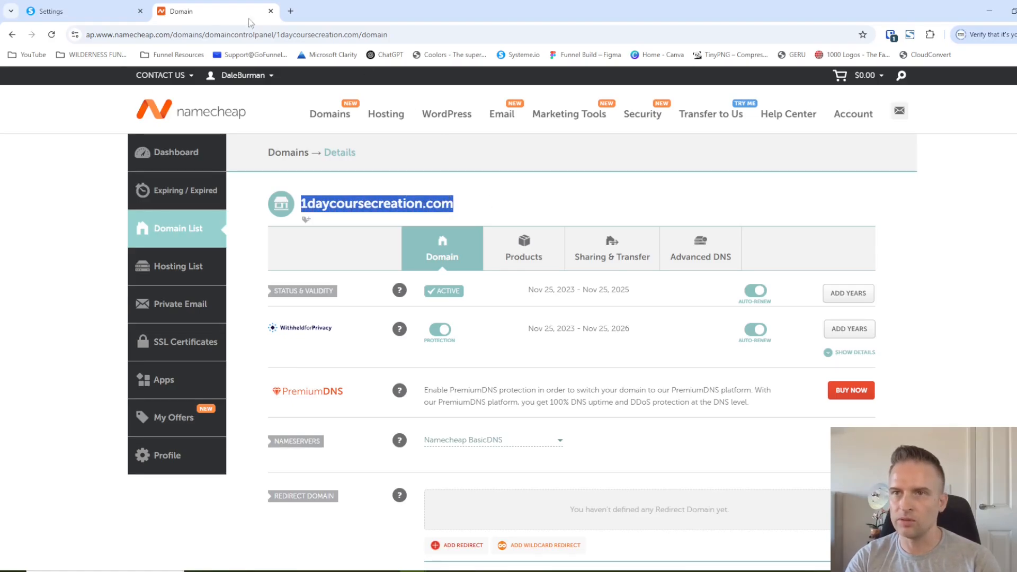
{"action": "left_click", "coordinate": [84, 7]}
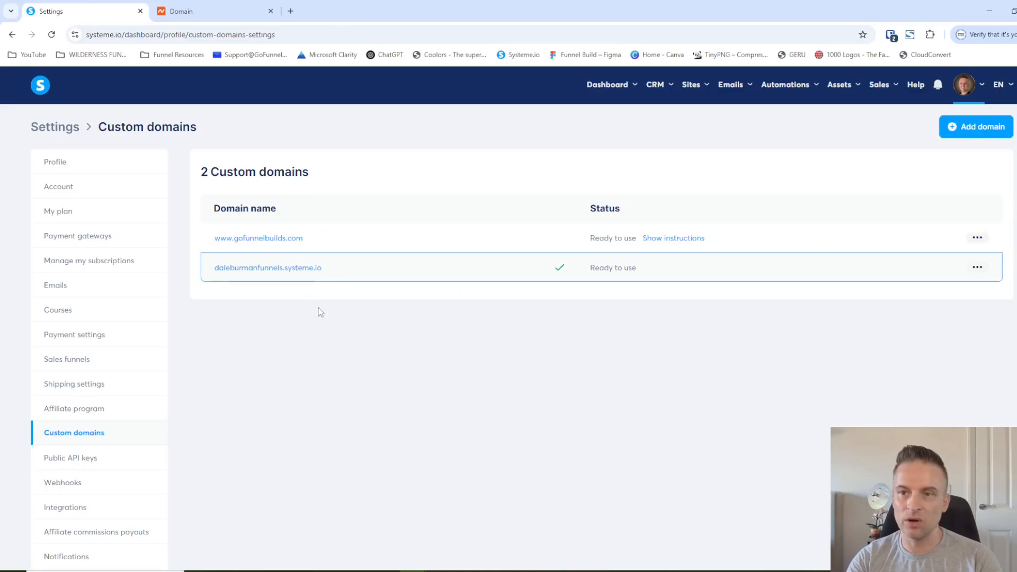
{"action": "left_click", "coordinate": [973, 130]}
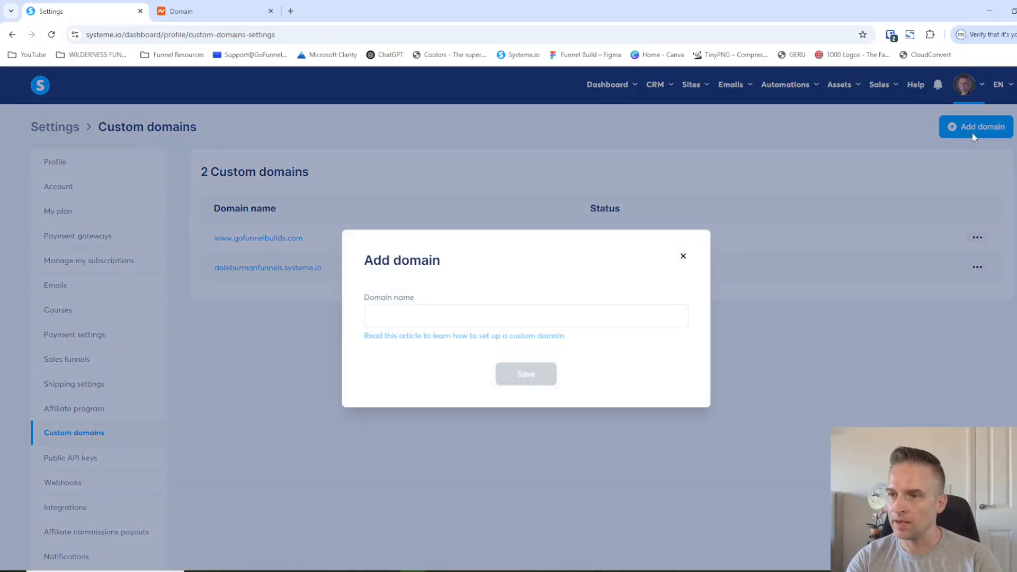
{"action": "left_click", "coordinate": [391, 312]}
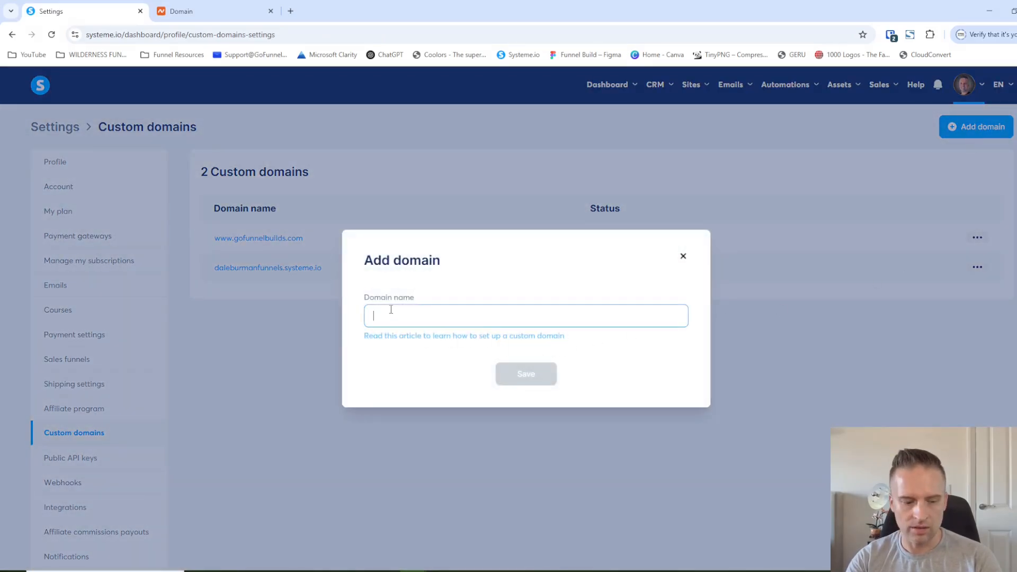
{"action": "key", "text": "ctrl+v"}
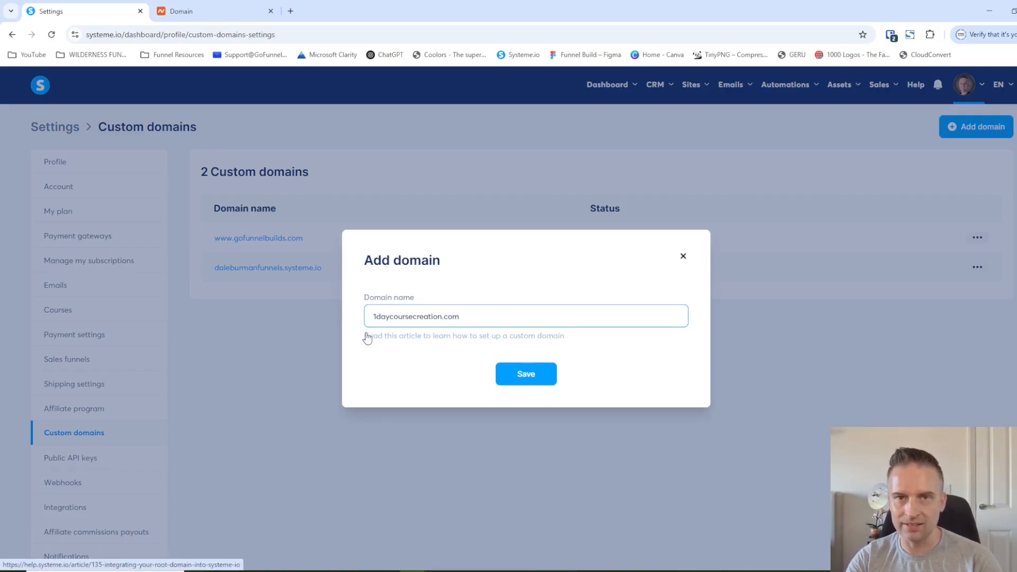
{"action": "type", "text": "www"}
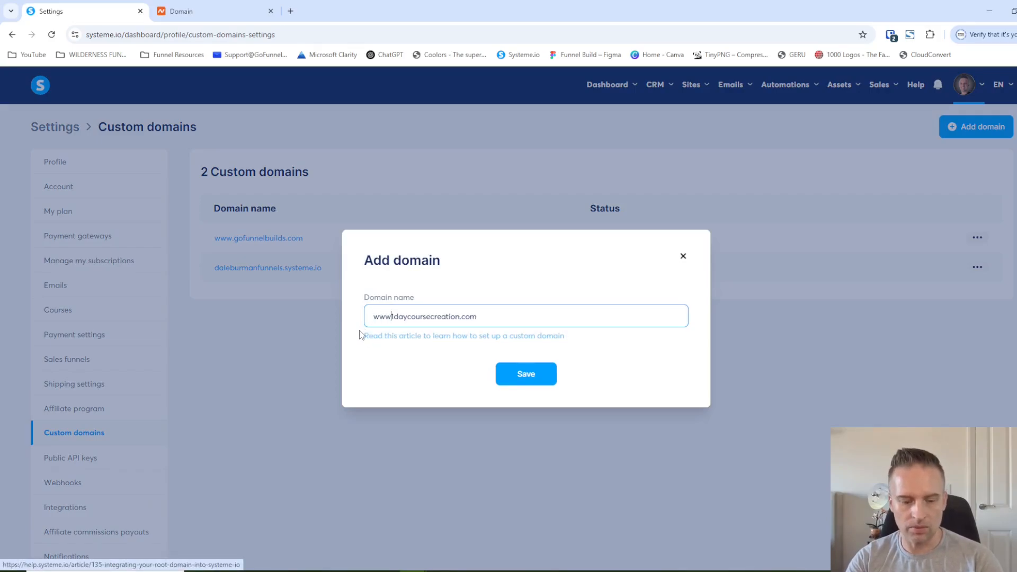
{"action": "type", "text": "."}
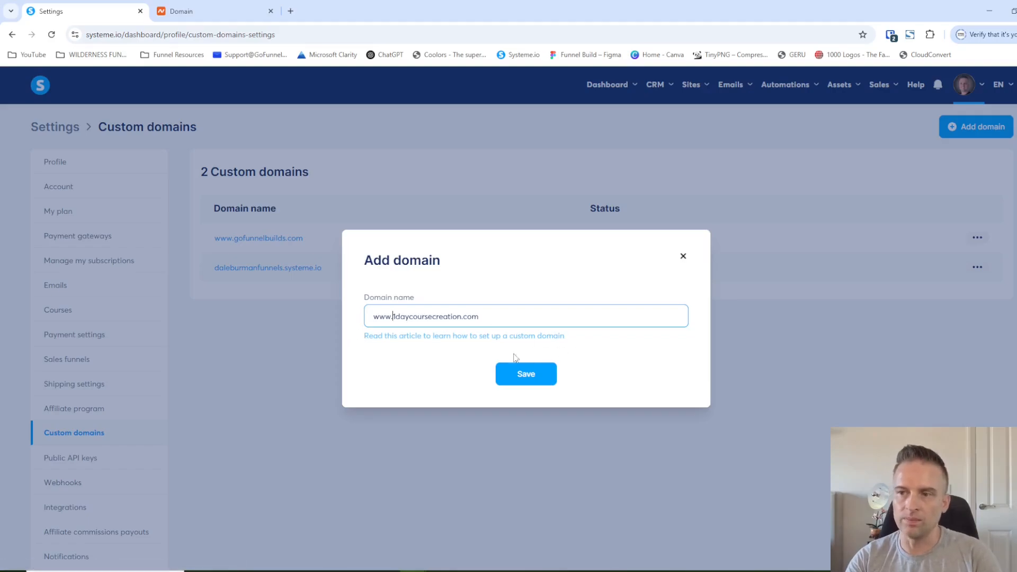
{"action": "left_click", "coordinate": [527, 383]}
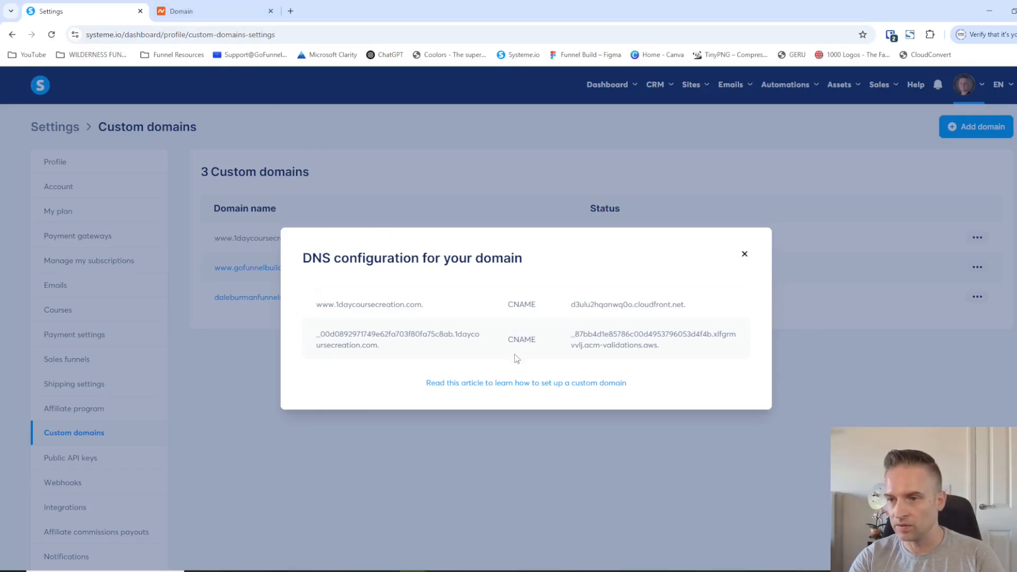
Switch to Namecheap and start a new CNAME host record in the advanced DNS settings of 1daycoursecreation.com
{"action": "key", "text": "ctrl+Tab"}
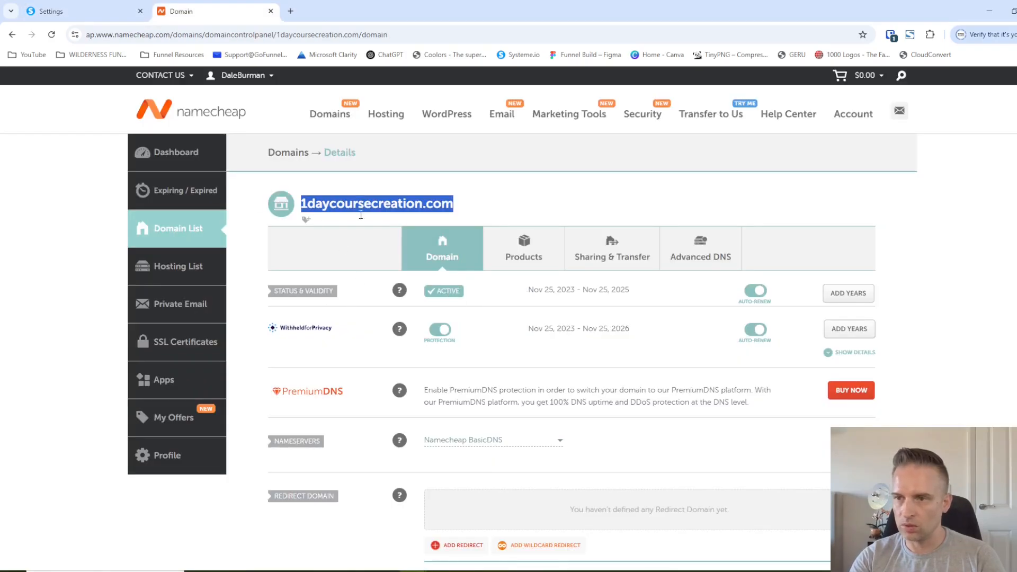
{"action": "left_click", "coordinate": [708, 253]}
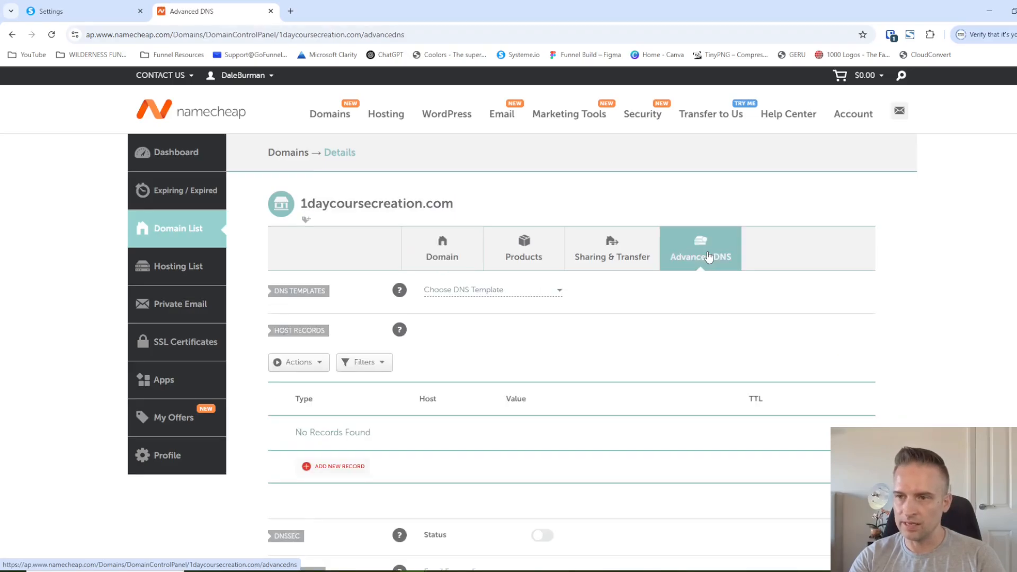
{"action": "scroll", "coordinate": [519, 334], "scroll_direction": "down", "scroll_amount": 1}
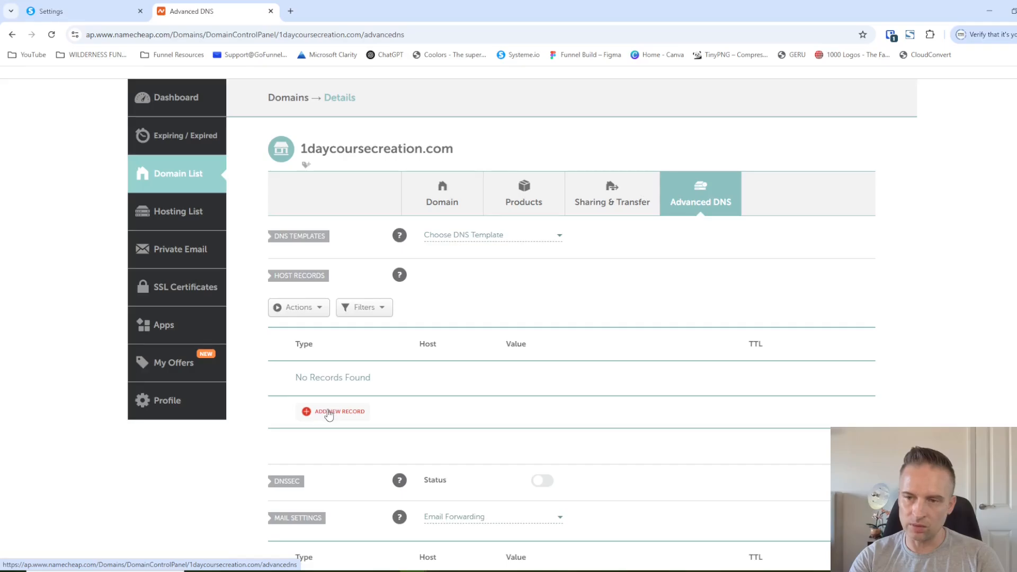
{"action": "left_click", "coordinate": [329, 413]}
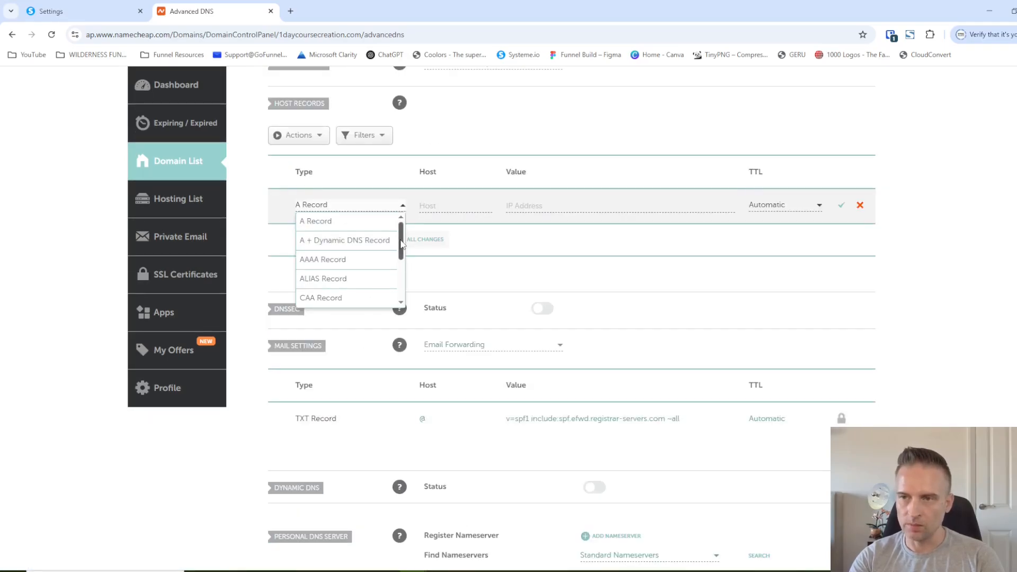
{"action": "left_click_drag", "start_coordinate": [402, 244], "coordinate": [403, 267]}
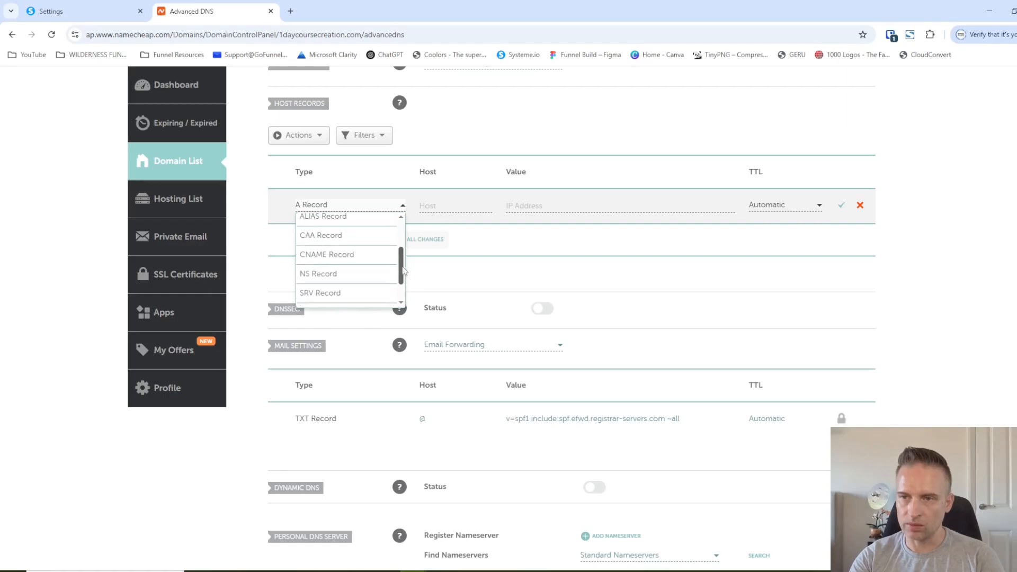
{"action": "left_click", "coordinate": [324, 255]}
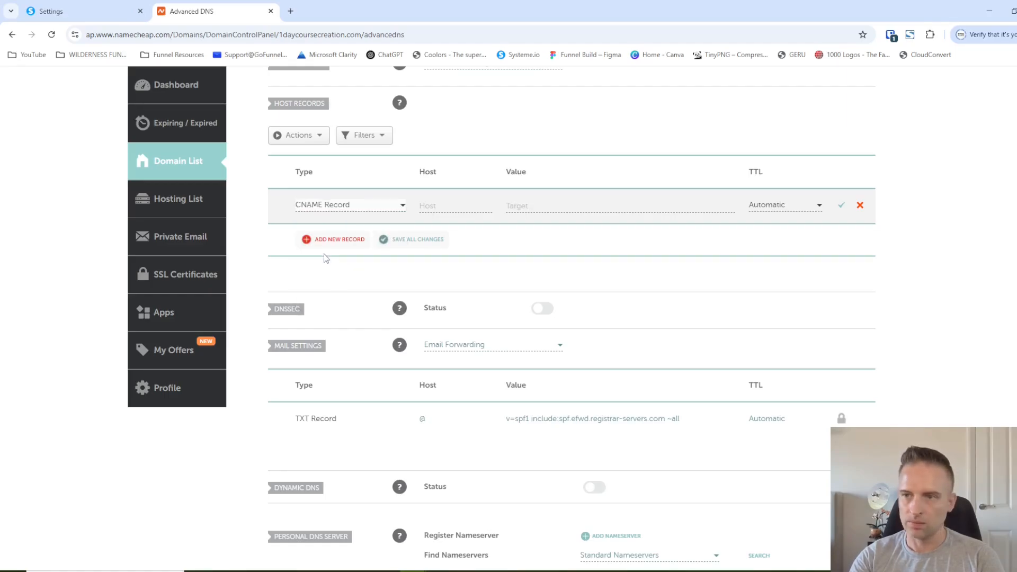
{"action": "left_click", "coordinate": [71, 13]}
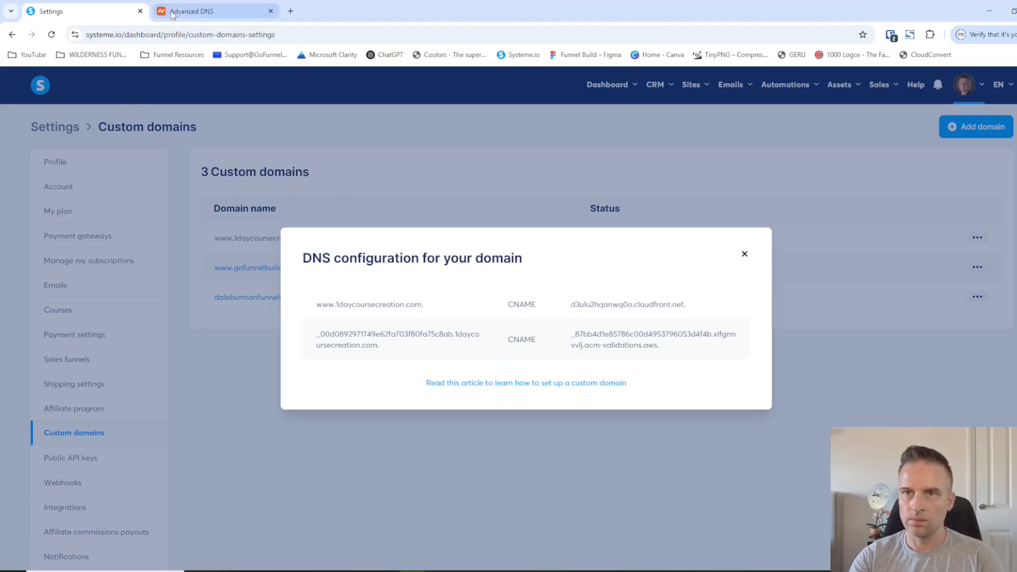
{"action": "left_click", "coordinate": [212, 11]}
{"action": "left_click", "coordinate": [435, 204]}
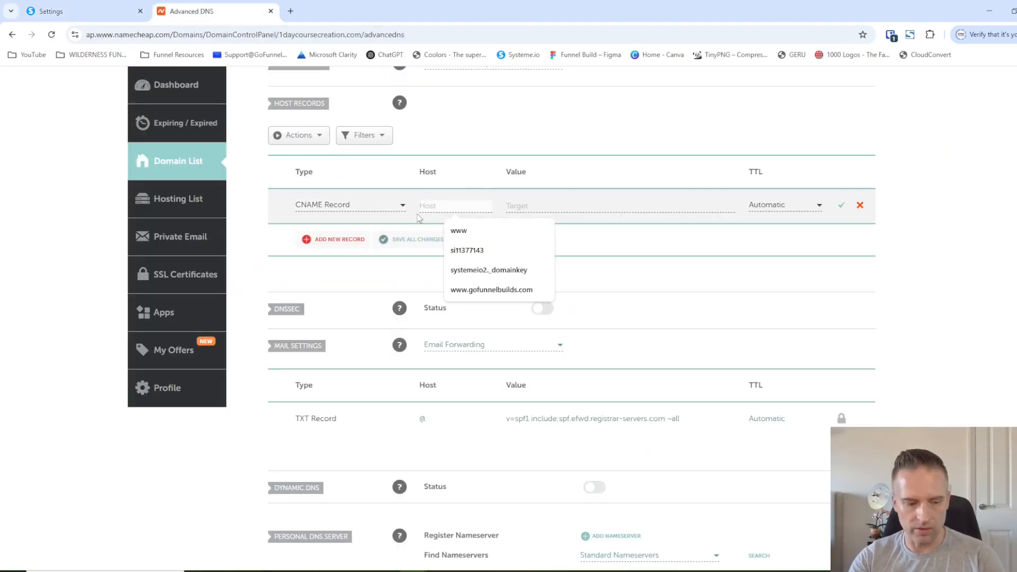
{"action": "type", "text": "www"}
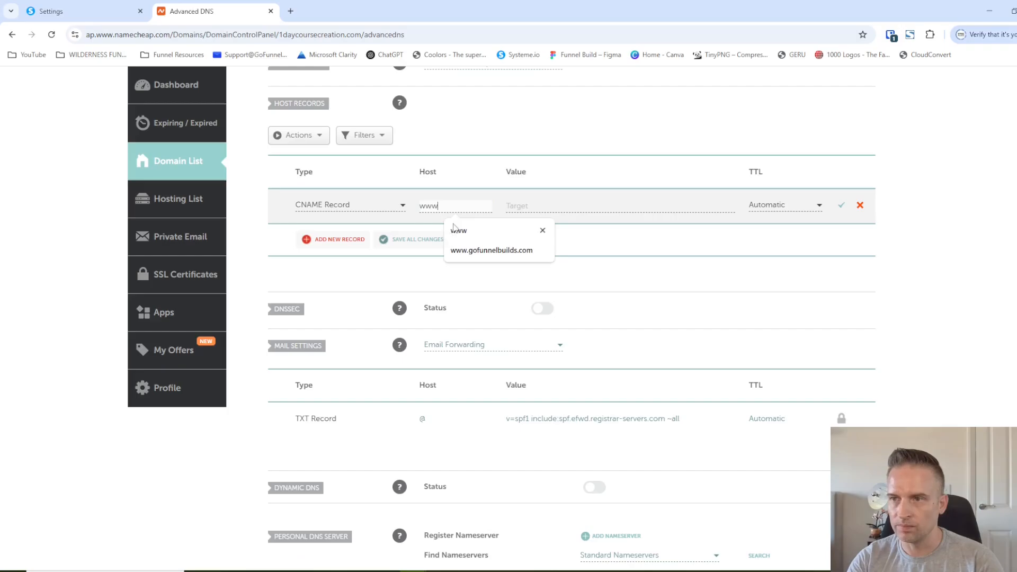
Copy the target d3ulu2hqanwq0o.cloudfront.net. from Systeme.io into the www CNAME record's value on Namecheap and save the record
{"action": "left_click", "coordinate": [560, 208]}
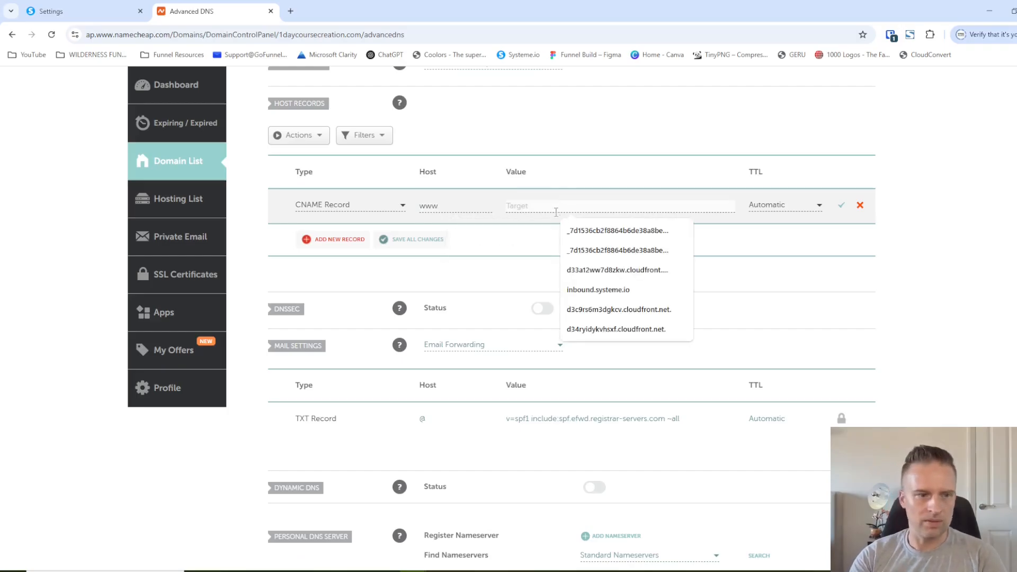
{"action": "key", "text": "ctrl+Tab"}
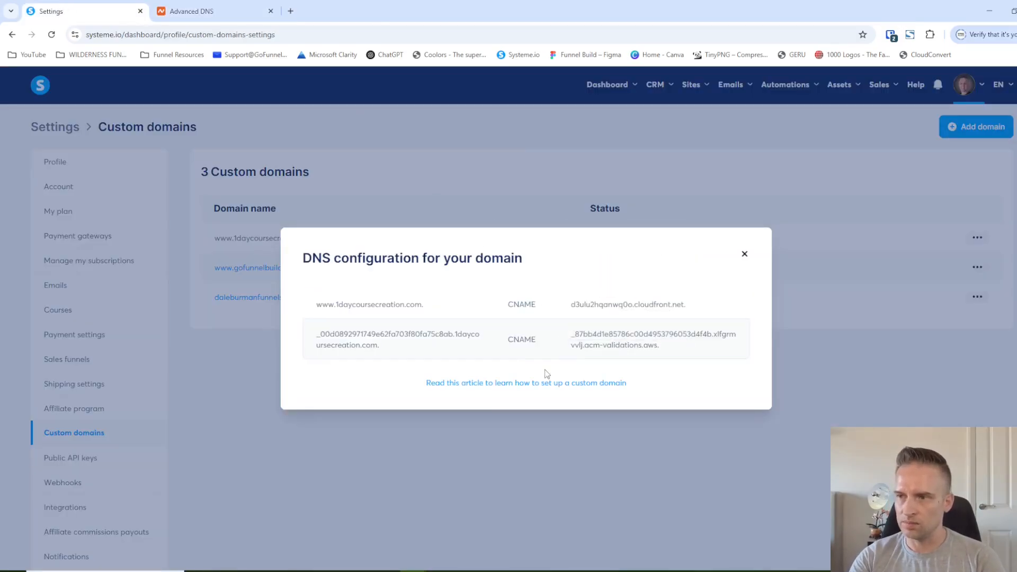
{"action": "double_click", "coordinate": [573, 305]}
{"action": "left_click", "coordinate": [573, 307]}
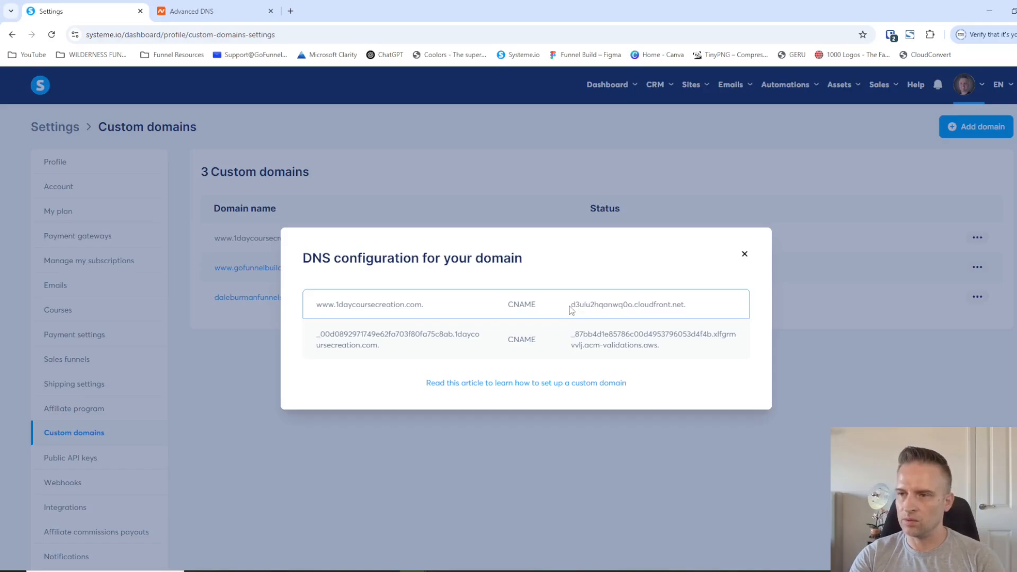
{"action": "left_click_drag", "start_coordinate": [575, 305], "coordinate": [715, 309]}
{"action": "key", "text": "ctrl+c"}
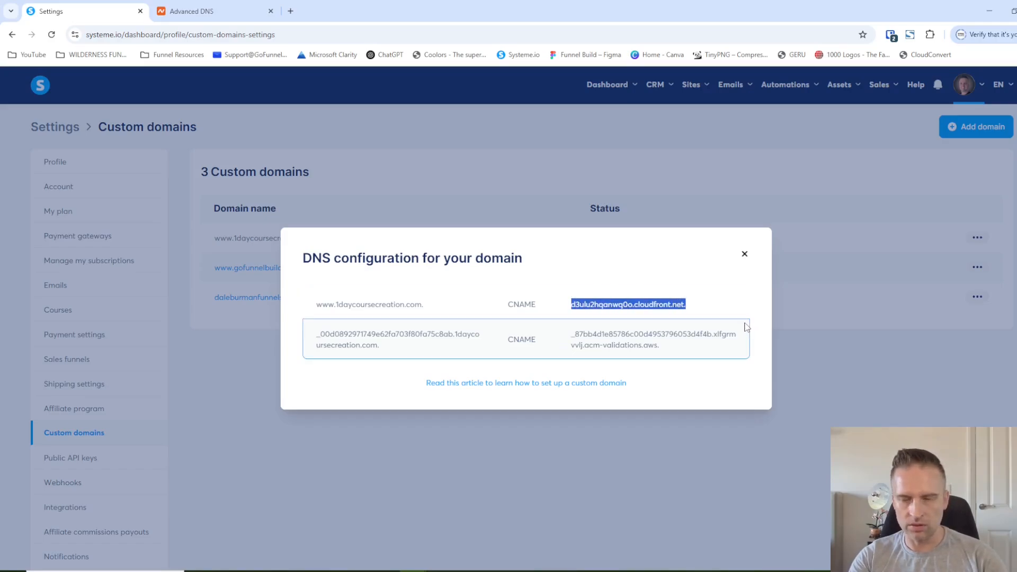
{"action": "left_click", "coordinate": [222, 12]}
{"action": "left_click", "coordinate": [588, 205]}
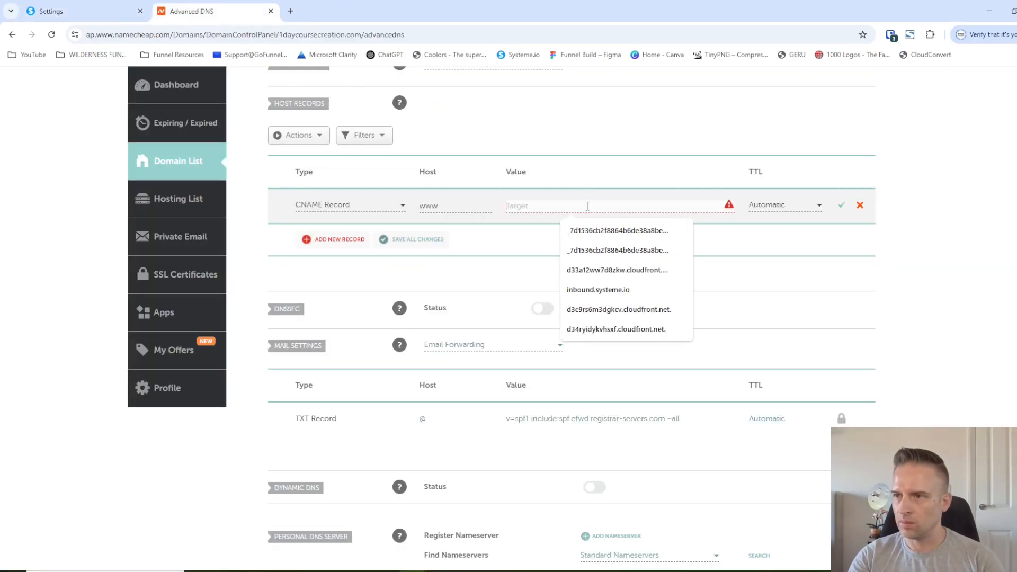
{"action": "key", "text": "ctrl+v"}
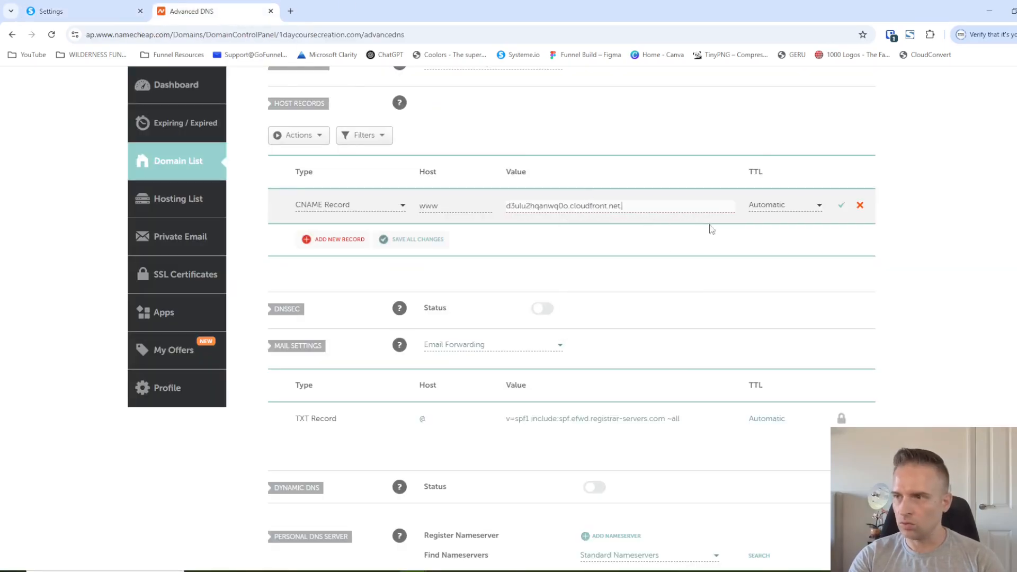
{"action": "left_click", "coordinate": [841, 207]}
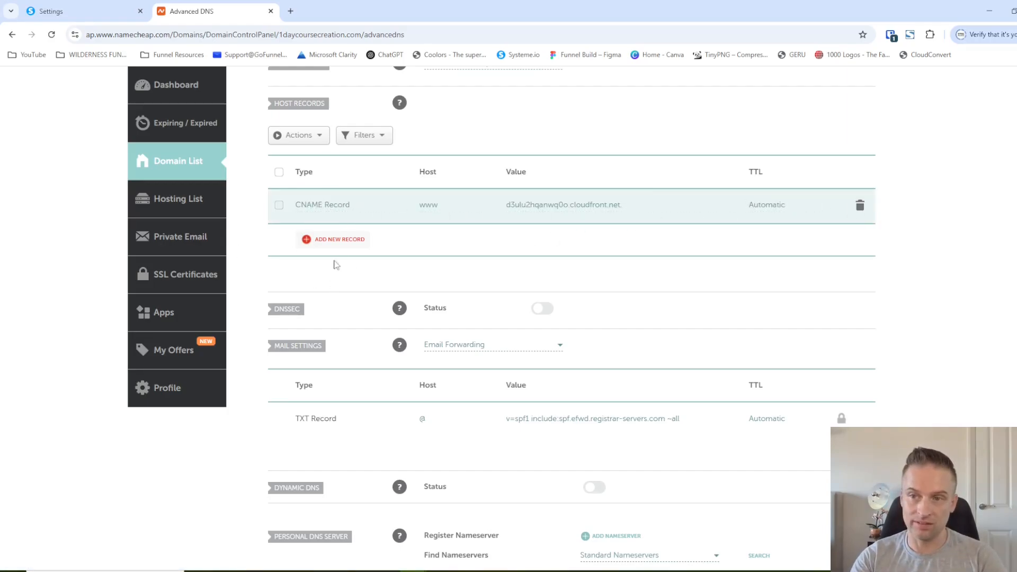
{"action": "left_click", "coordinate": [337, 240]}
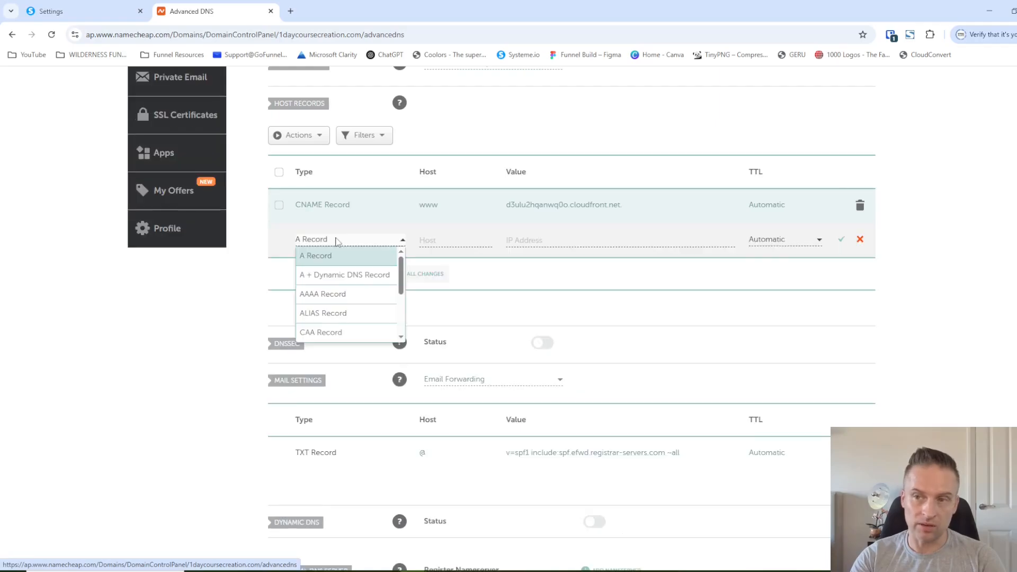
{"action": "scroll", "coordinate": [401, 308], "scroll_direction": "down", "scroll_amount": 3}
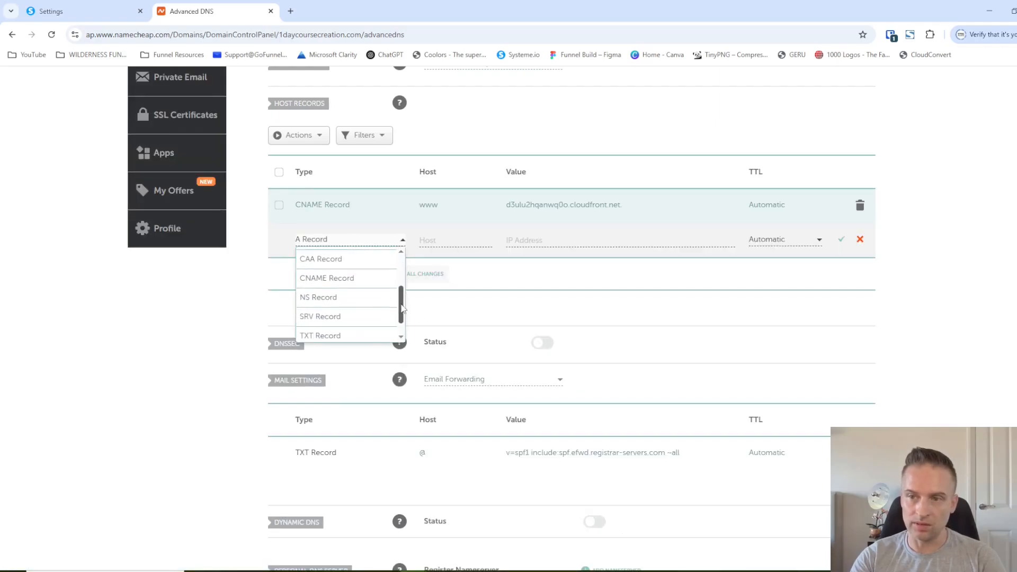
{"action": "left_click", "coordinate": [348, 279]}
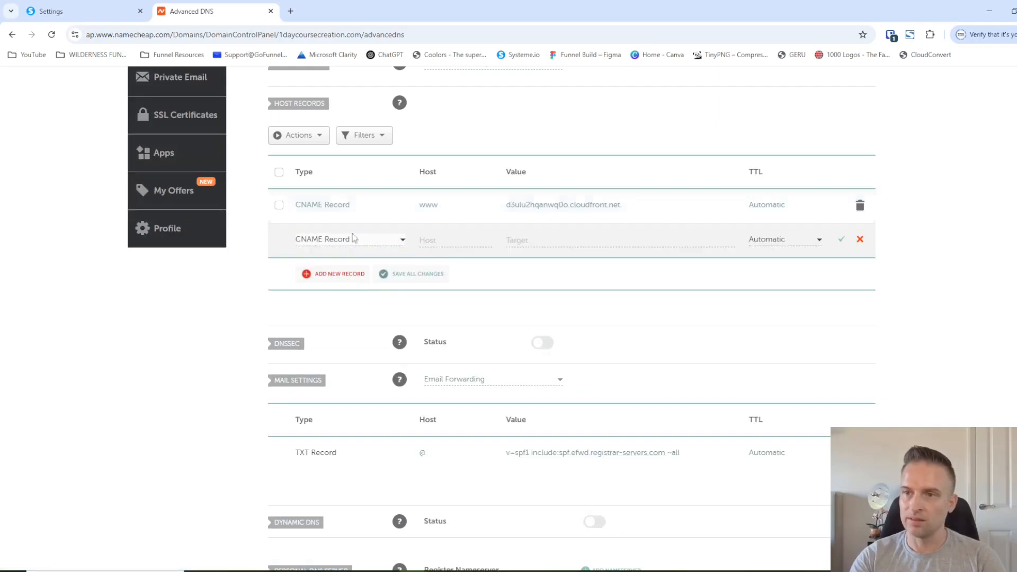
{"action": "left_click", "coordinate": [77, 17]}
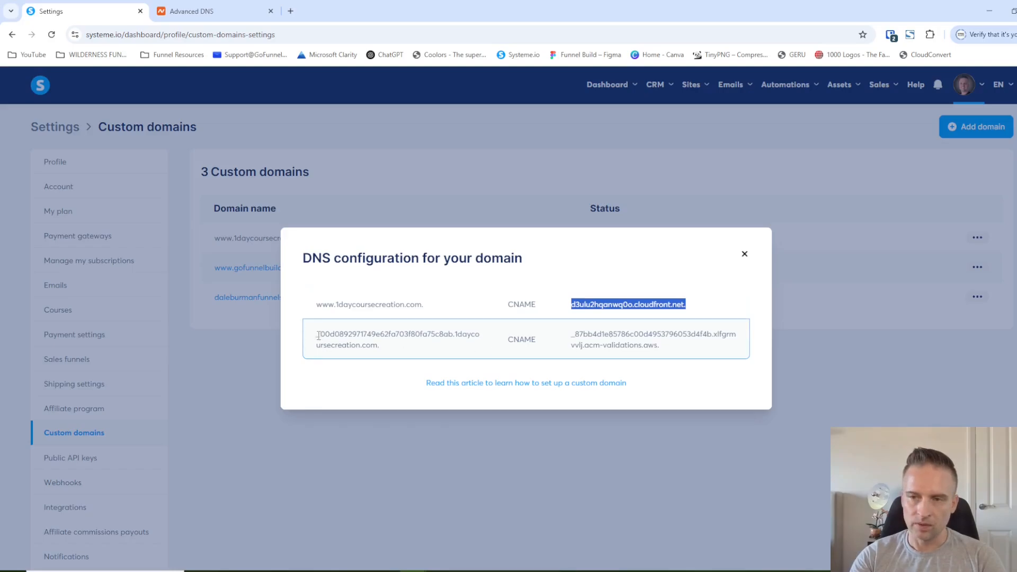
{"action": "left_click_drag", "start_coordinate": [317, 335], "coordinate": [459, 334]}
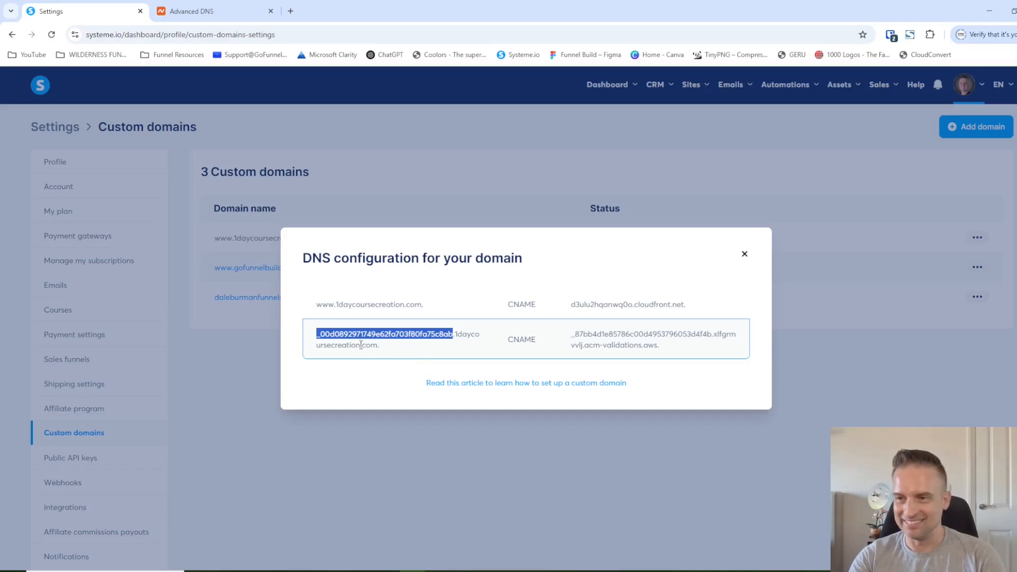
{"action": "left_click", "coordinate": [222, 13]}
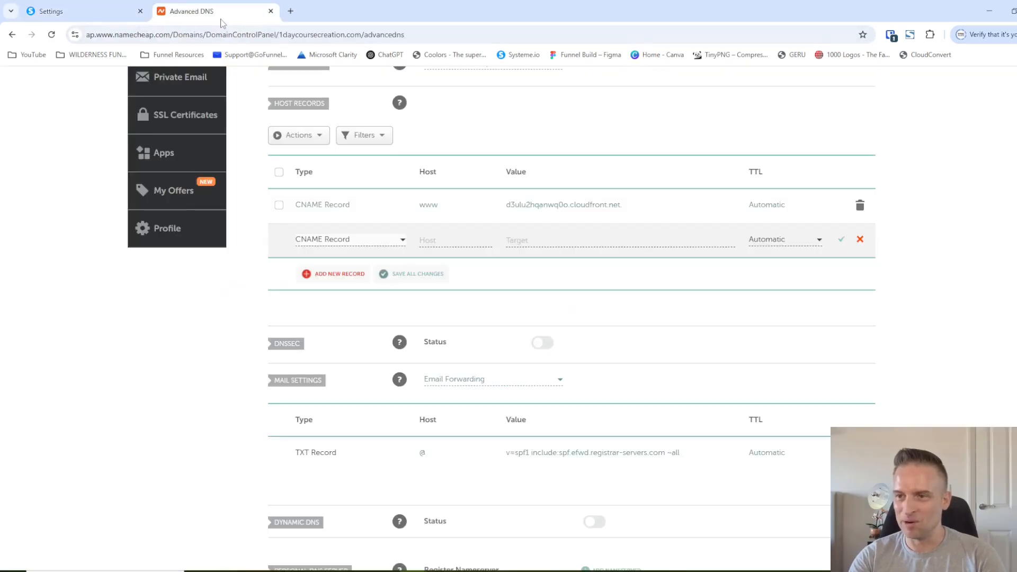
{"action": "left_click", "coordinate": [451, 239]}
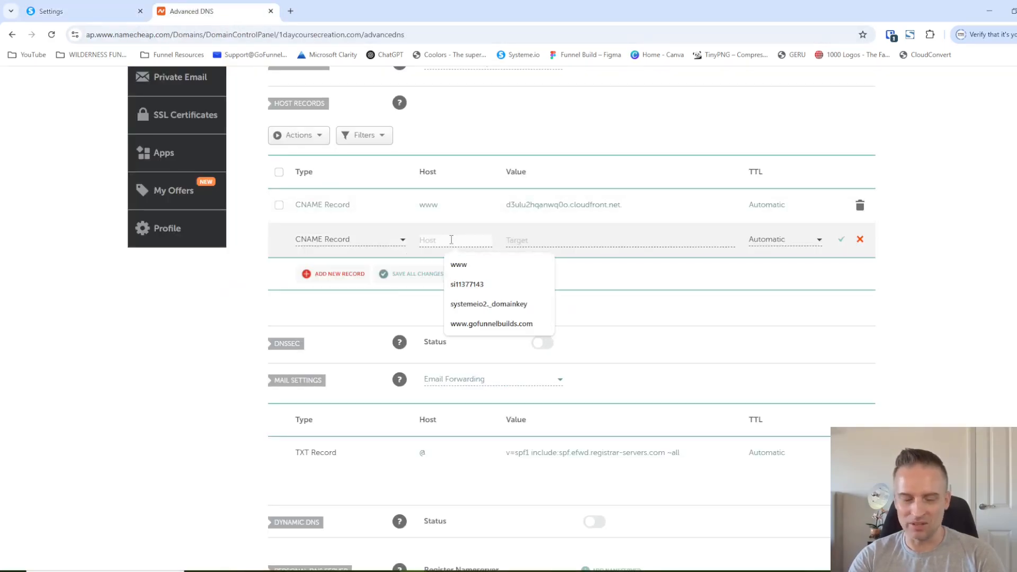
{"action": "key", "text": "ctrl+v"}
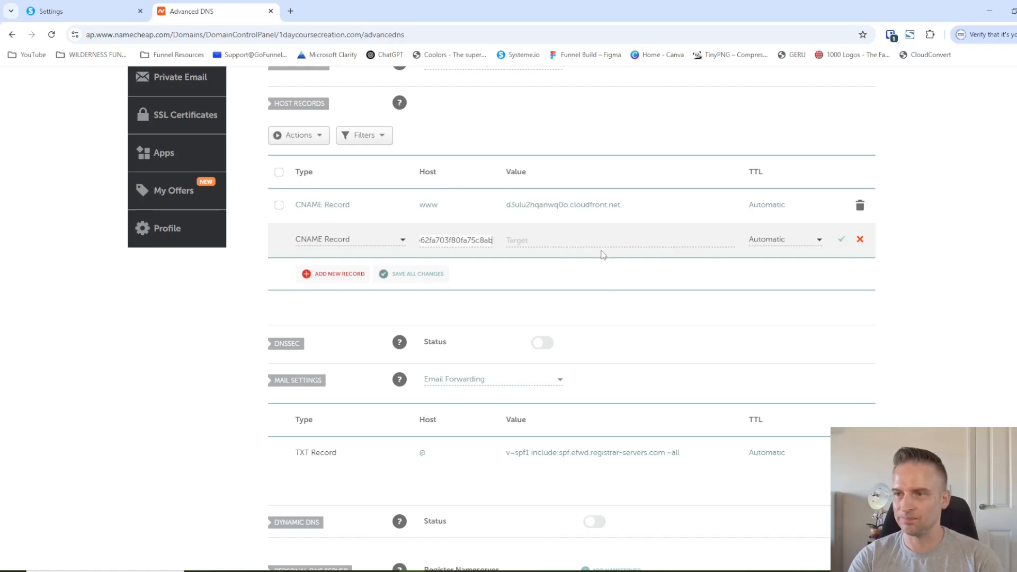
{"action": "left_click", "coordinate": [598, 241]}
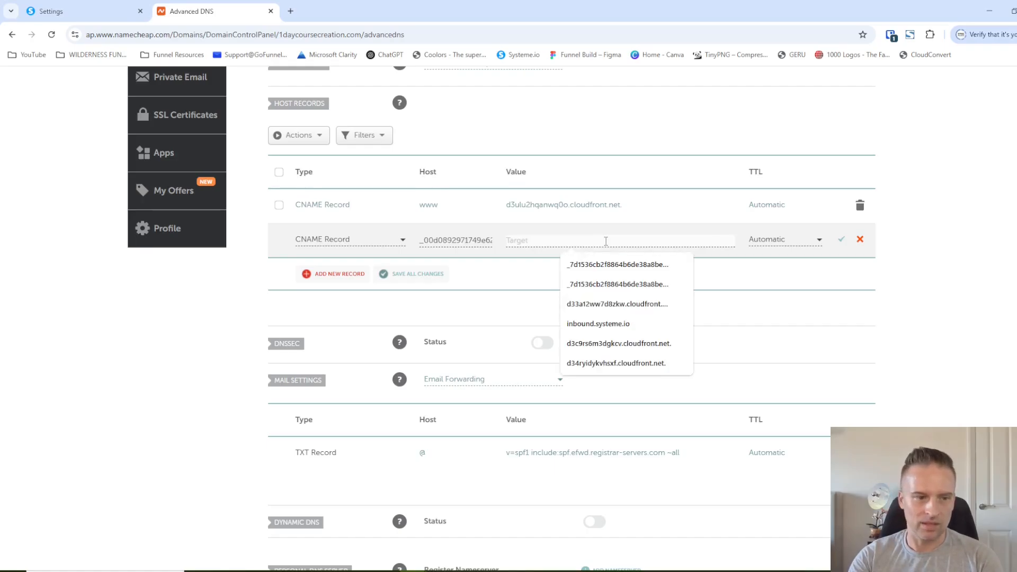
{"action": "left_click", "coordinate": [51, 11]}
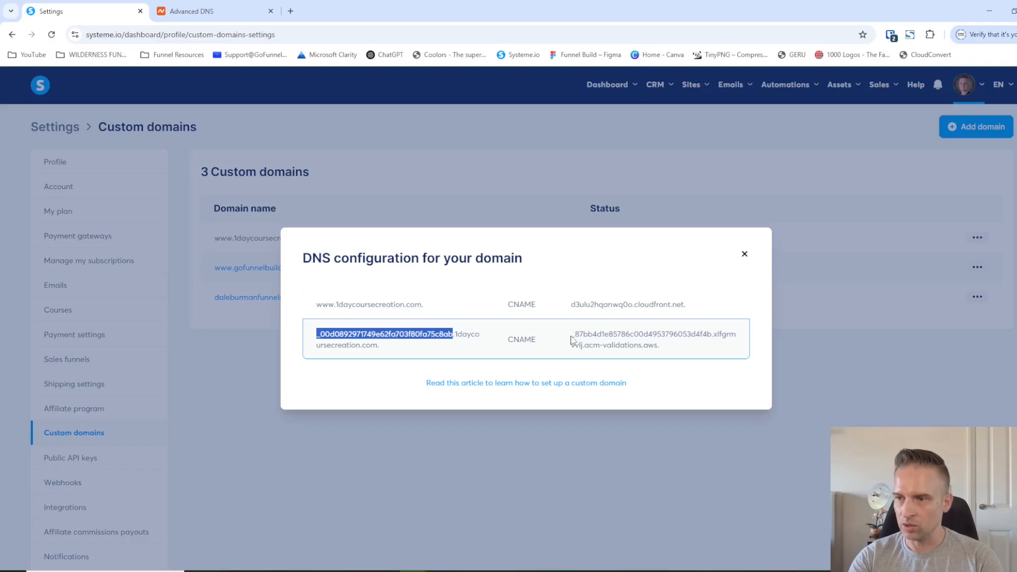
{"action": "left_click_drag", "start_coordinate": [572, 335], "coordinate": [706, 359]}
{"action": "key", "text": "ctrl+c"}
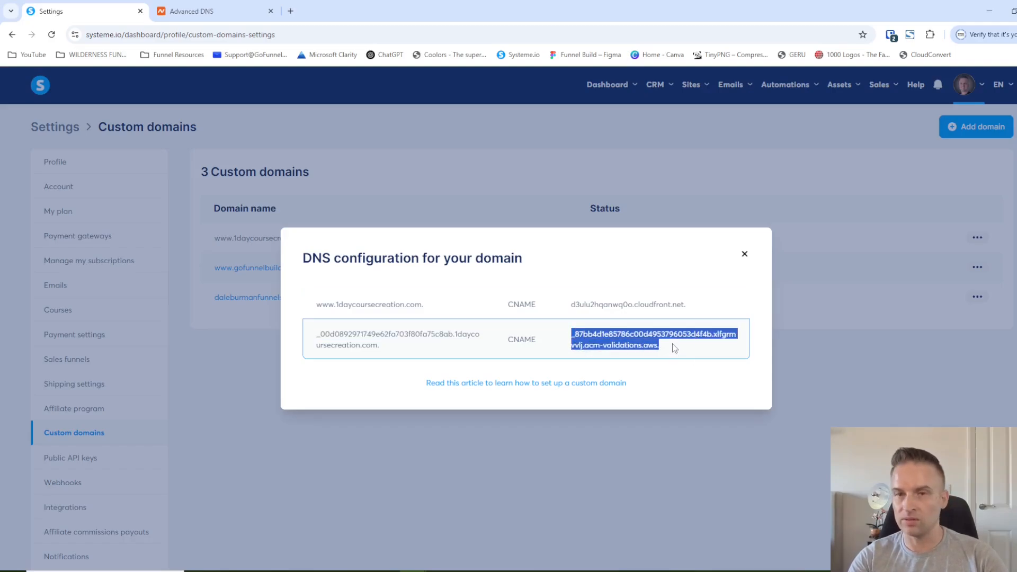
{"action": "left_click", "coordinate": [211, 10]}
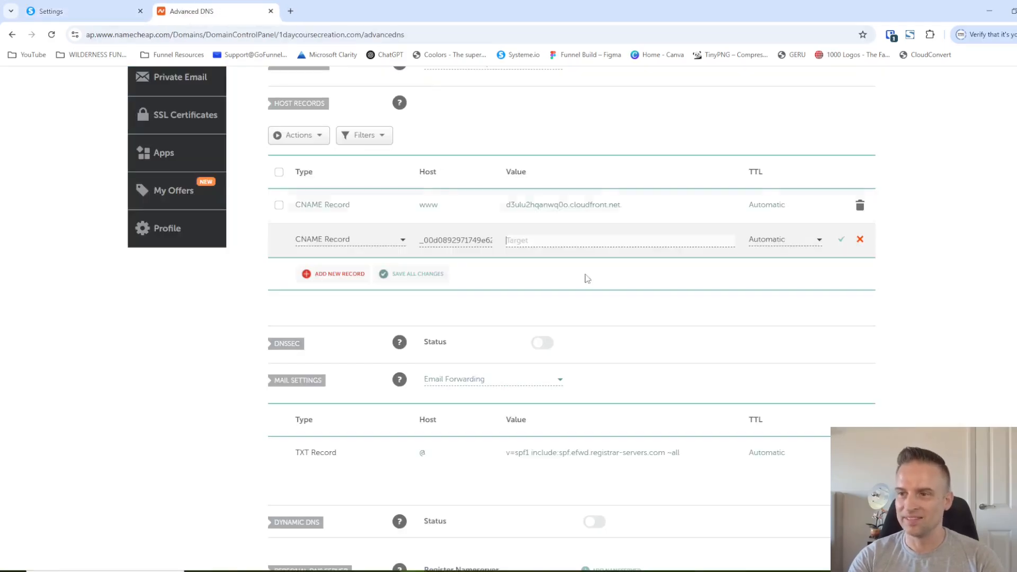
{"action": "left_click", "coordinate": [541, 239]}
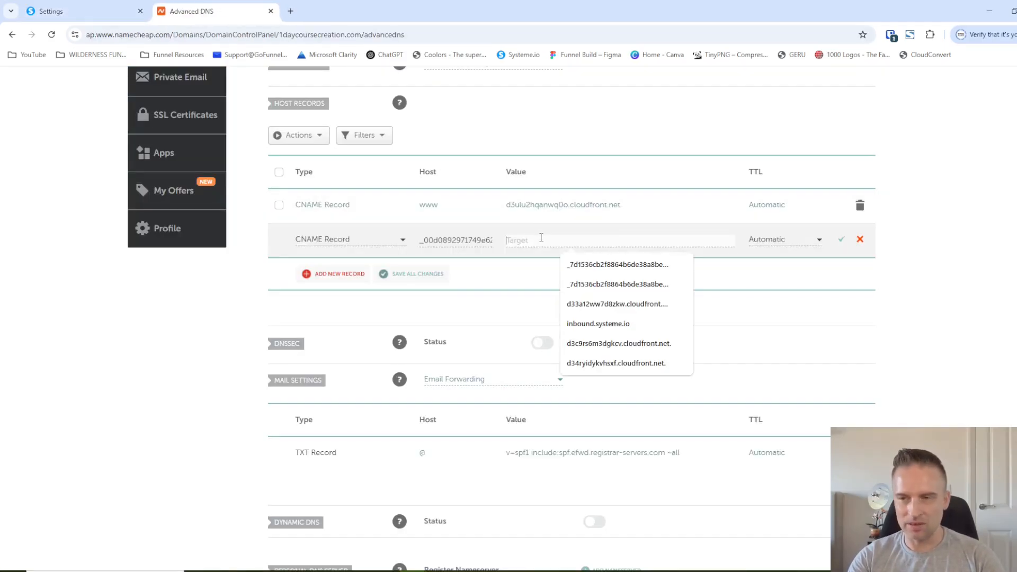
{"action": "key", "text": "ctrl+v"}
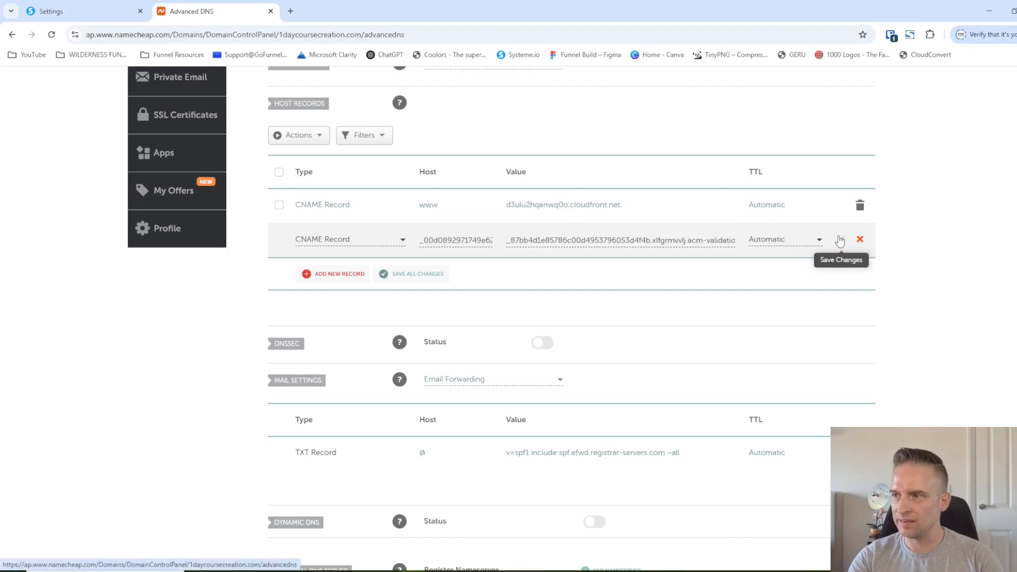
{"action": "left_click", "coordinate": [841, 239]}
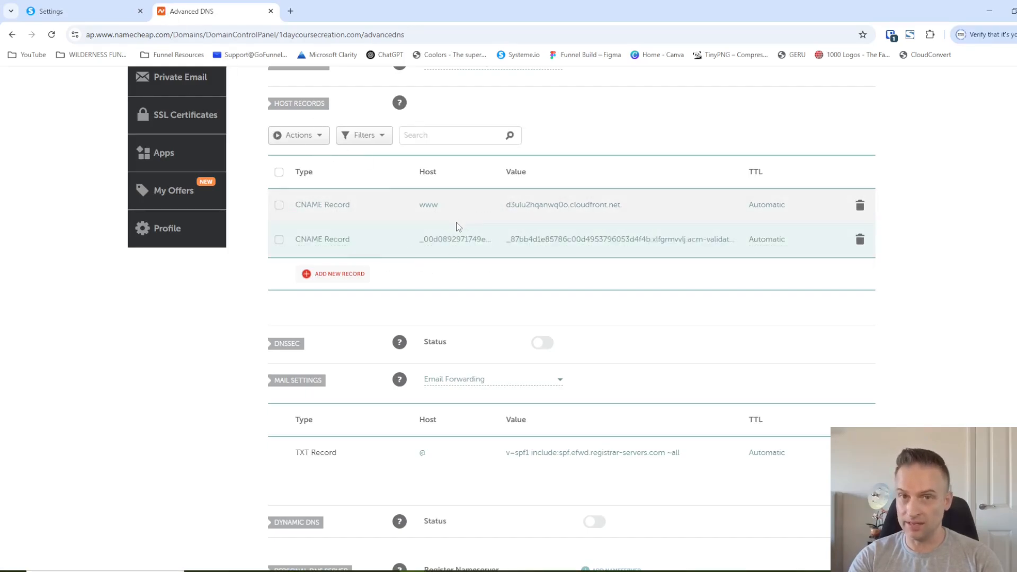
Switch to Systeme.io, close the DNS configuration dialog and reload the custom domains page to check the new domain's validation status
{"action": "left_click", "coordinate": [88, 14]}
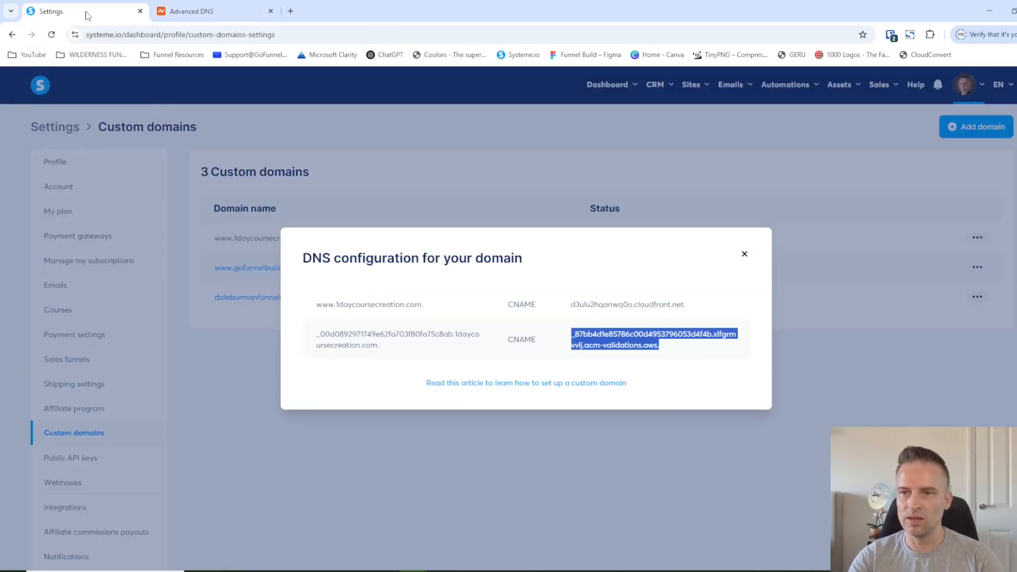
{"action": "left_click", "coordinate": [745, 257]}
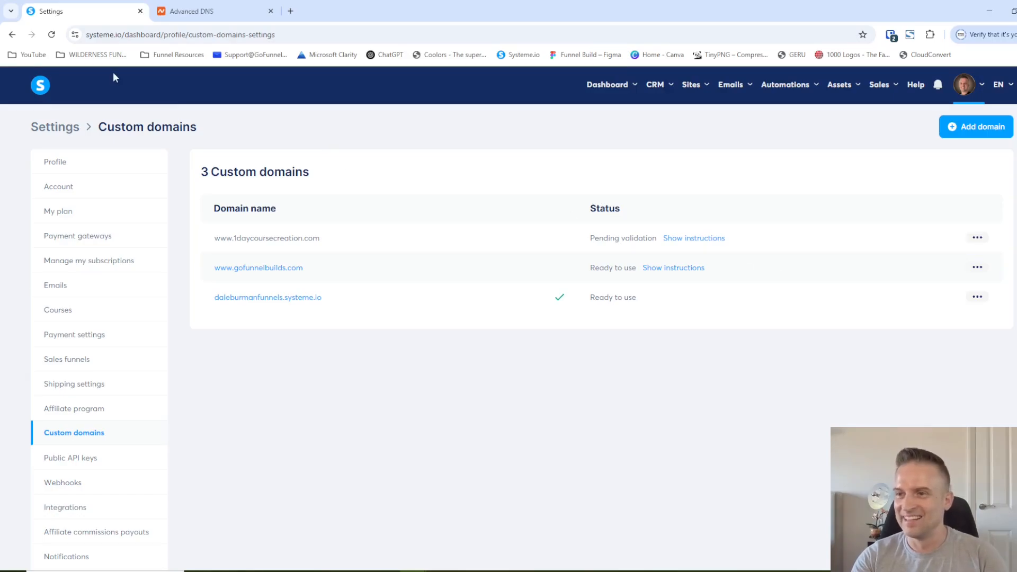
{"action": "left_click", "coordinate": [161, 13]}
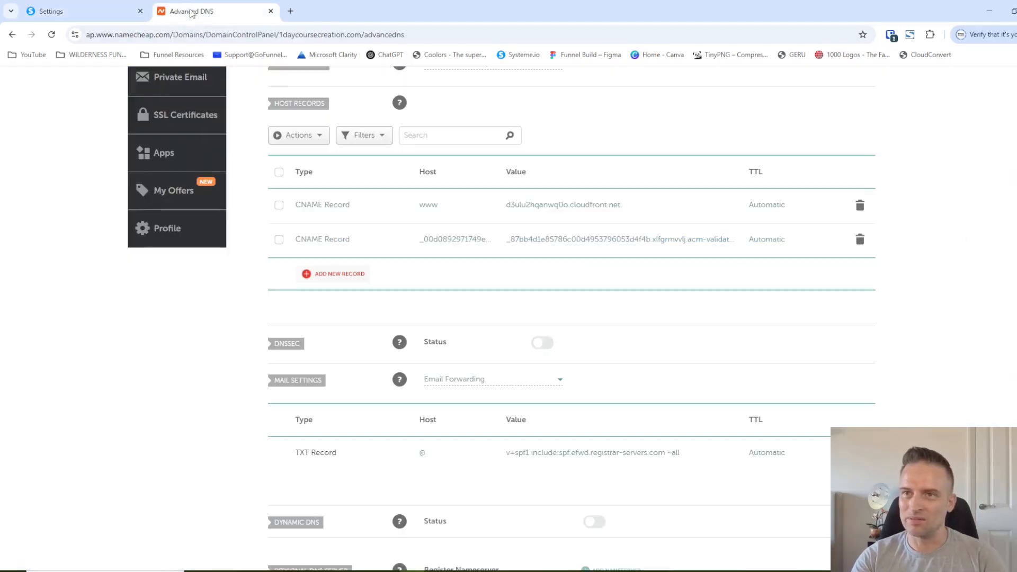
{"action": "left_click", "coordinate": [77, 14]}
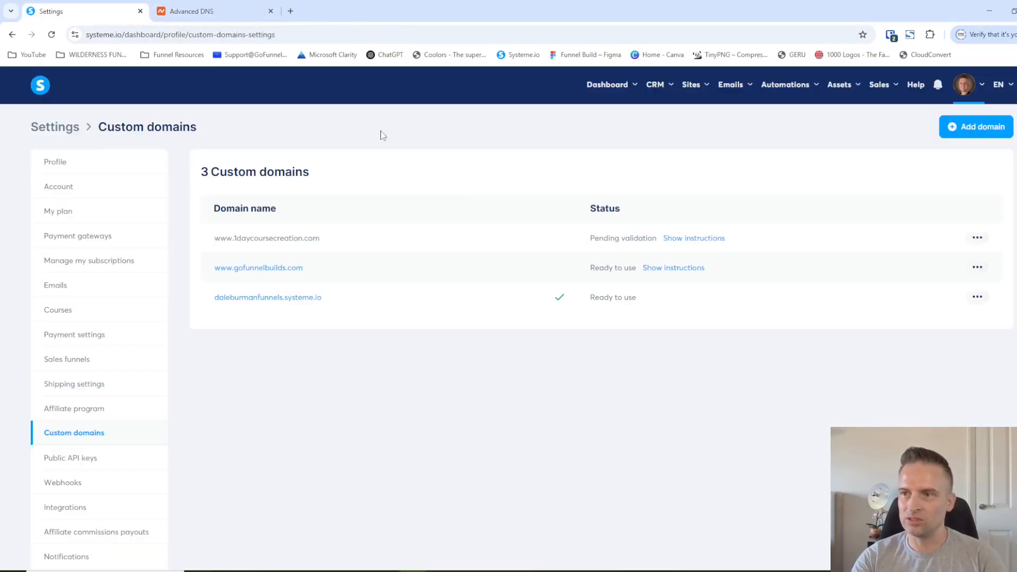
{"action": "left_click", "coordinate": [52, 34]}
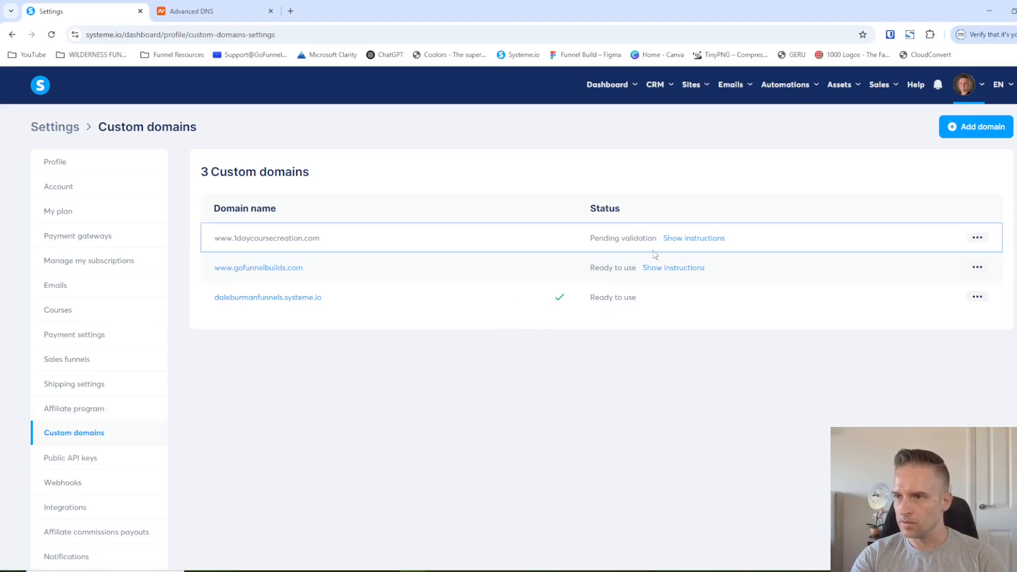
Open dnschecker.org in a new browser tab and accept its privacy consent
{"action": "left_click", "coordinate": [290, 11]}
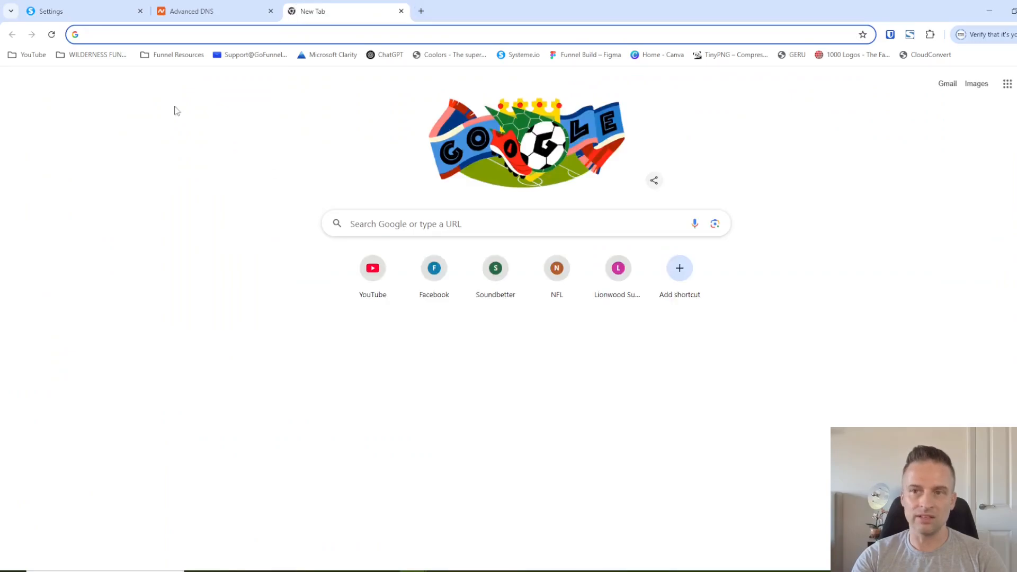
{"action": "type", "text": "dn"}
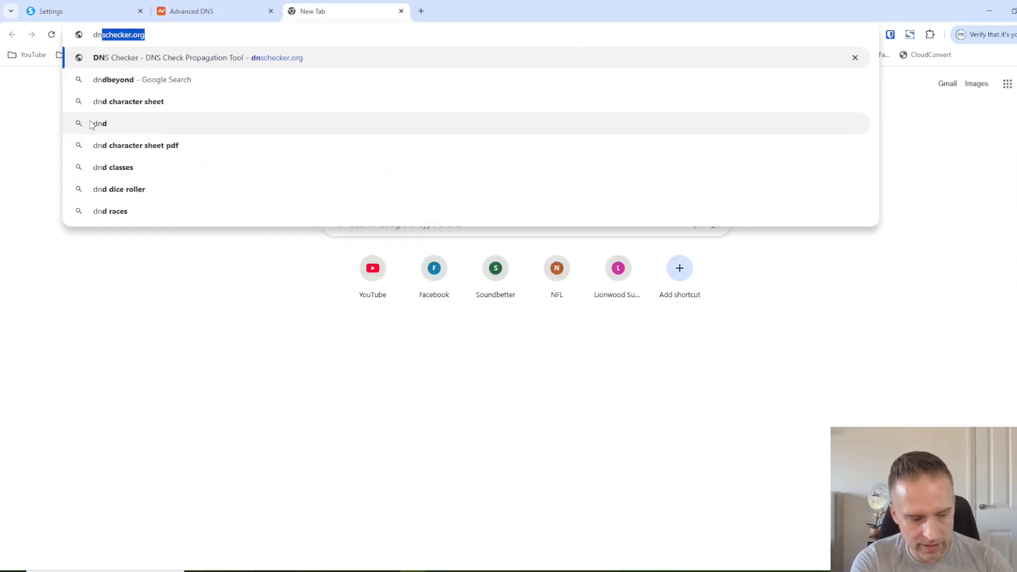
{"action": "type", "text": "scheck"}
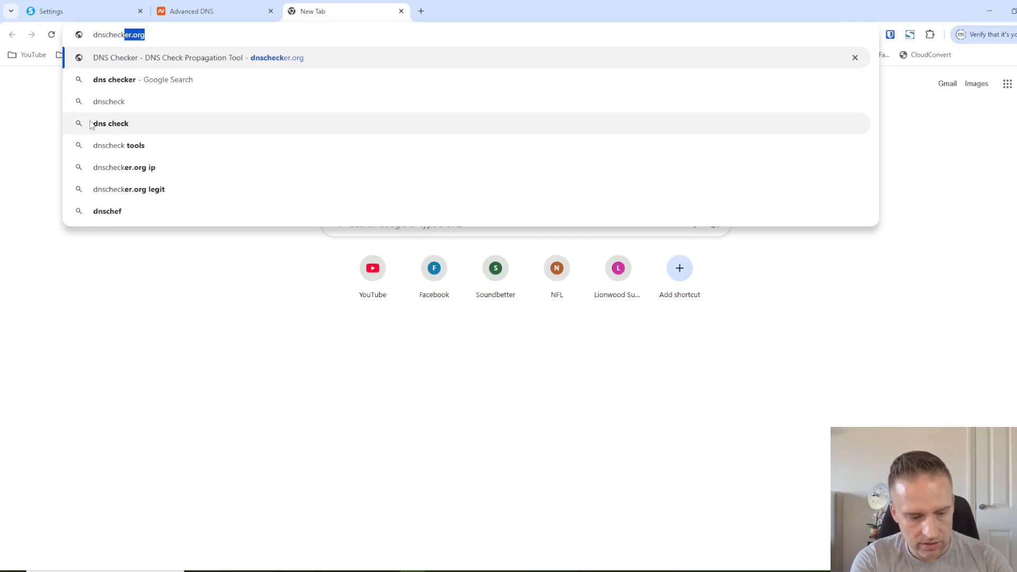
{"action": "type", "text": "er.org"}
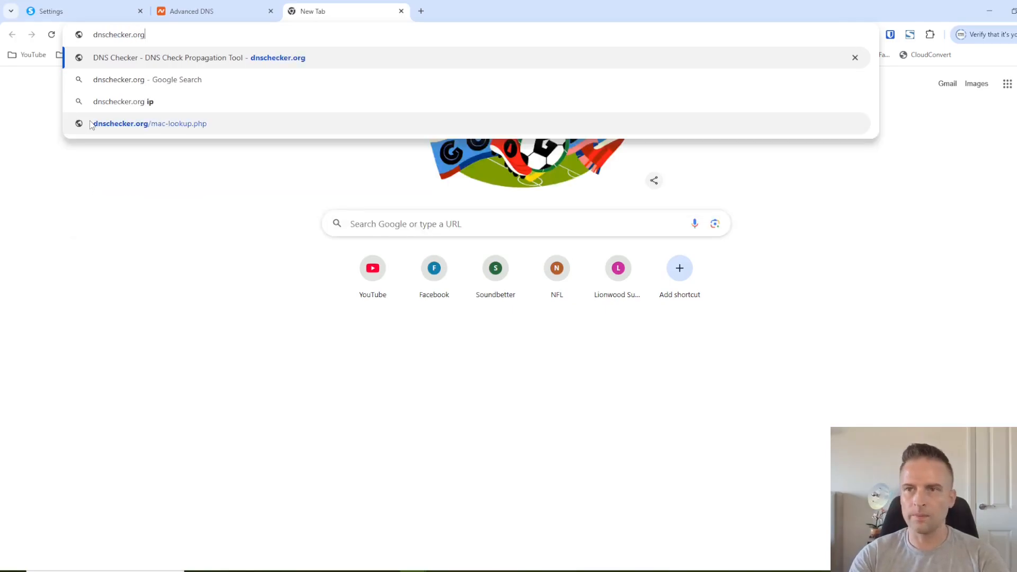
{"action": "key", "text": "Return"}
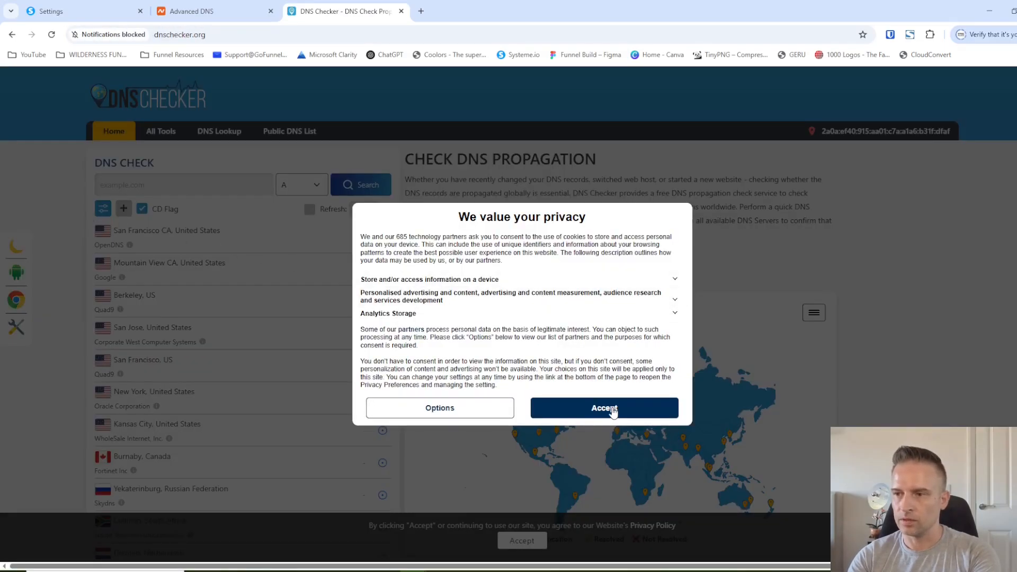
{"action": "left_click", "coordinate": [604, 408]}
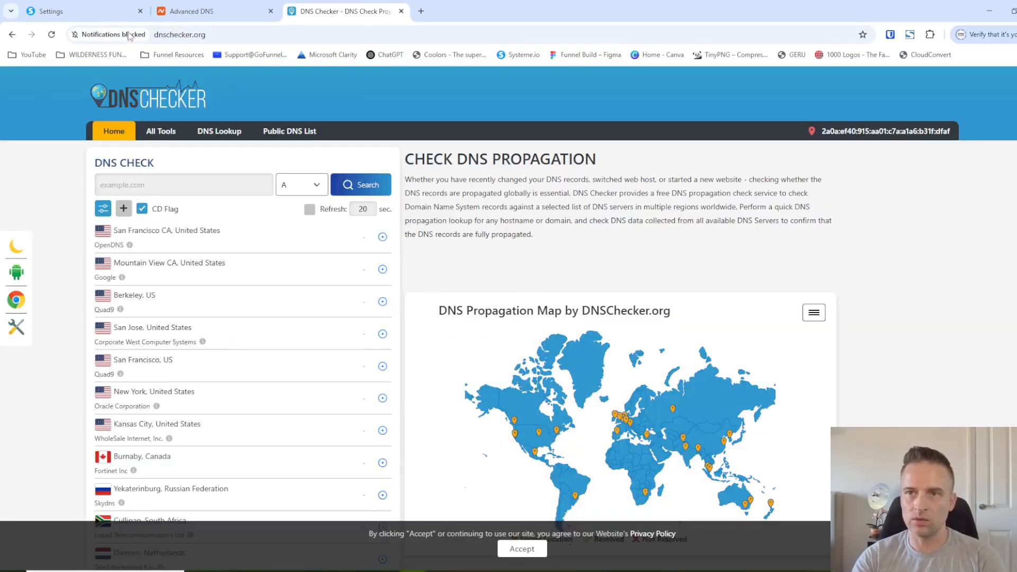
{"action": "left_click", "coordinate": [203, 12]}
{"action": "scroll", "coordinate": [374, 306], "scroll_direction": "up", "scroll_amount": 3}
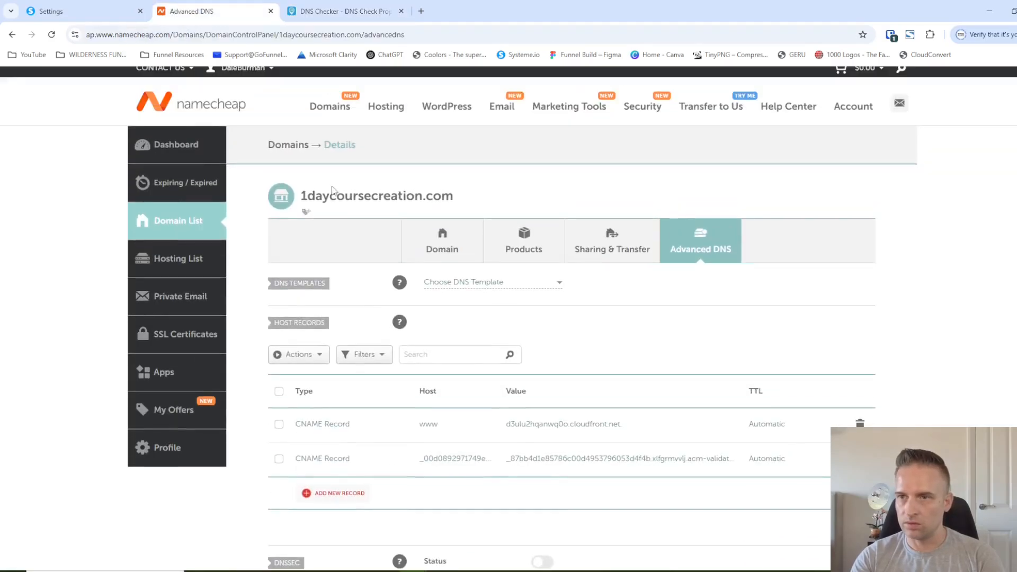
{"action": "left_click_drag", "start_coordinate": [304, 196], "coordinate": [470, 208]}
{"action": "key", "text": "ctrl+c"}
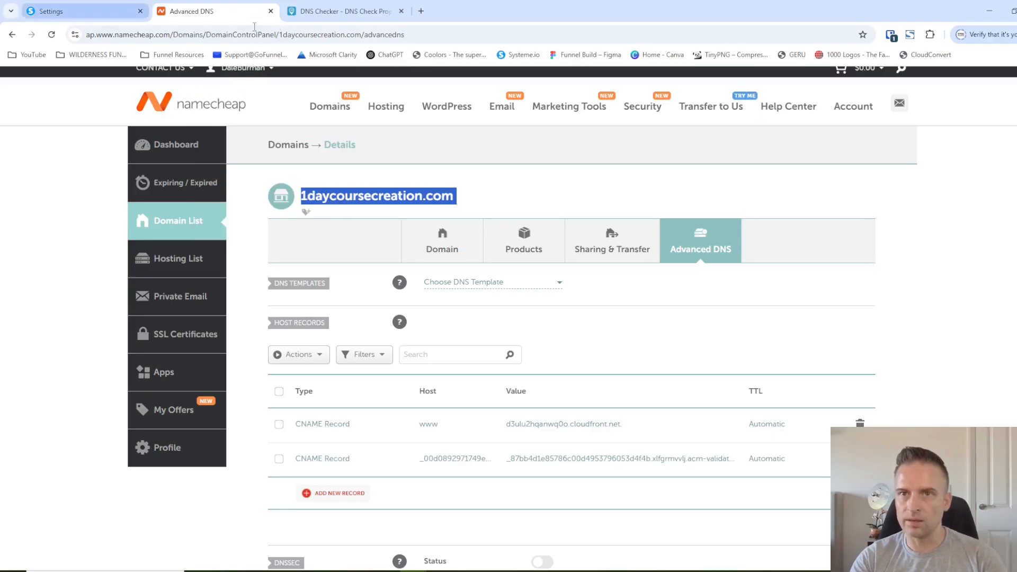
{"action": "left_click", "coordinate": [316, 12]}
{"action": "left_click", "coordinate": [172, 182]}
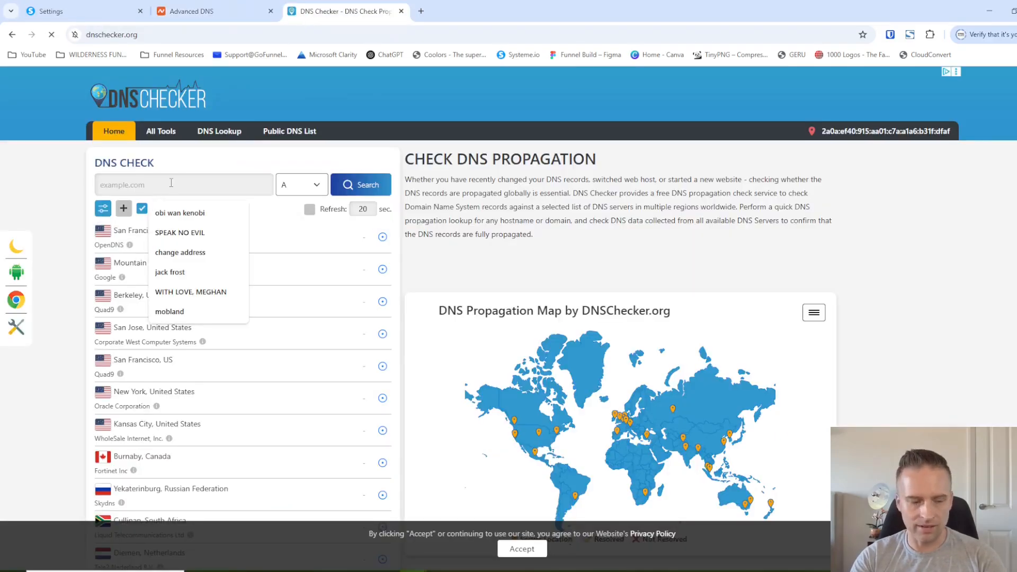
{"action": "key", "text": "ctrl+v"}
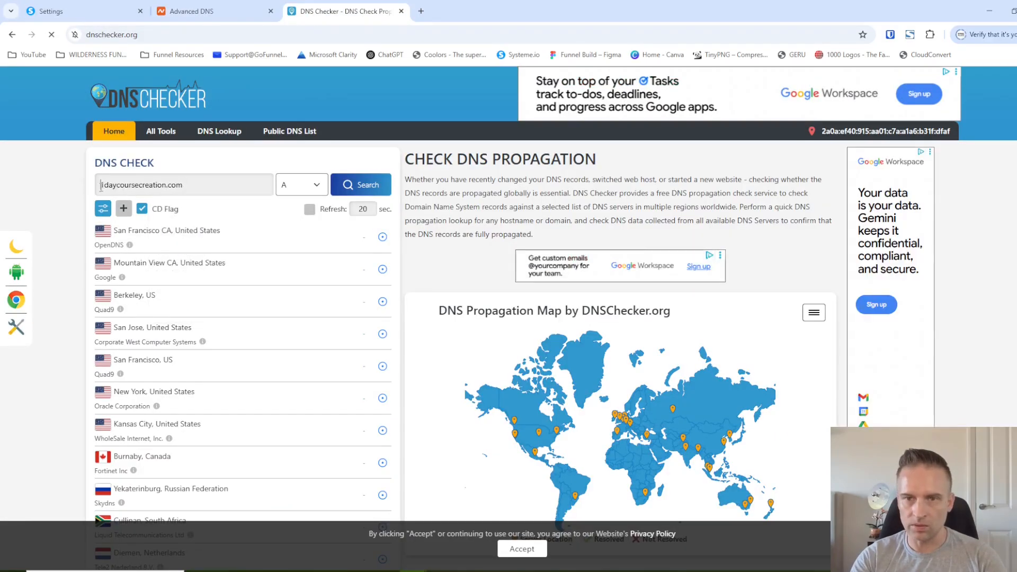
{"action": "type", "text": "www."}
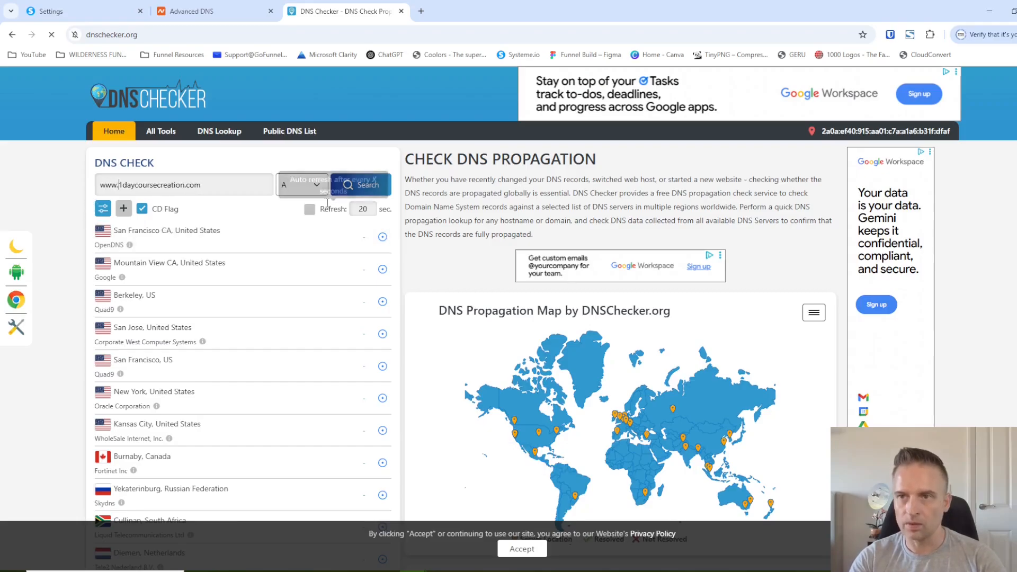
{"action": "left_click", "coordinate": [316, 186]}
{"action": "left_click", "coordinate": [305, 216]}
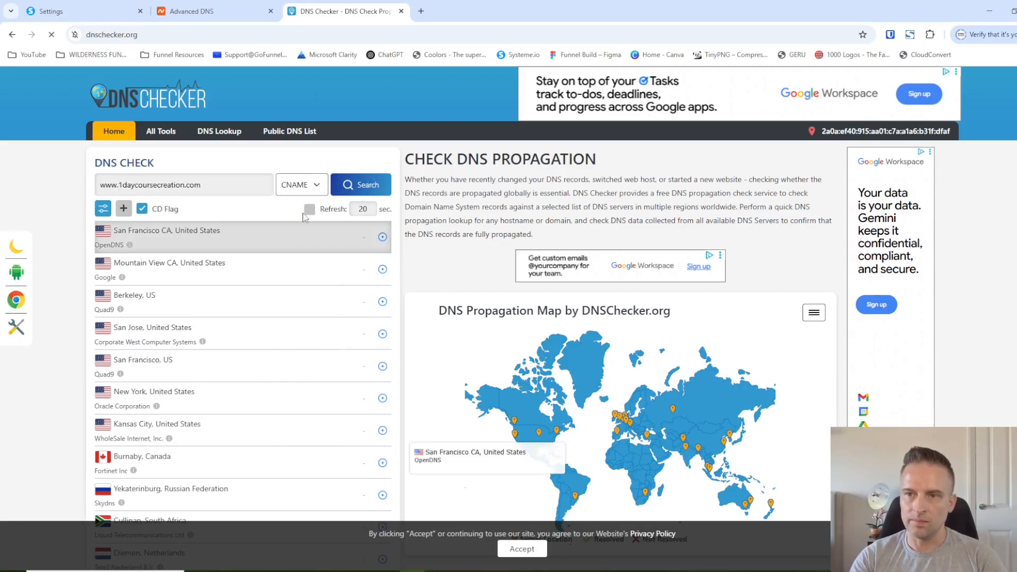
{"action": "left_click", "coordinate": [365, 190]}
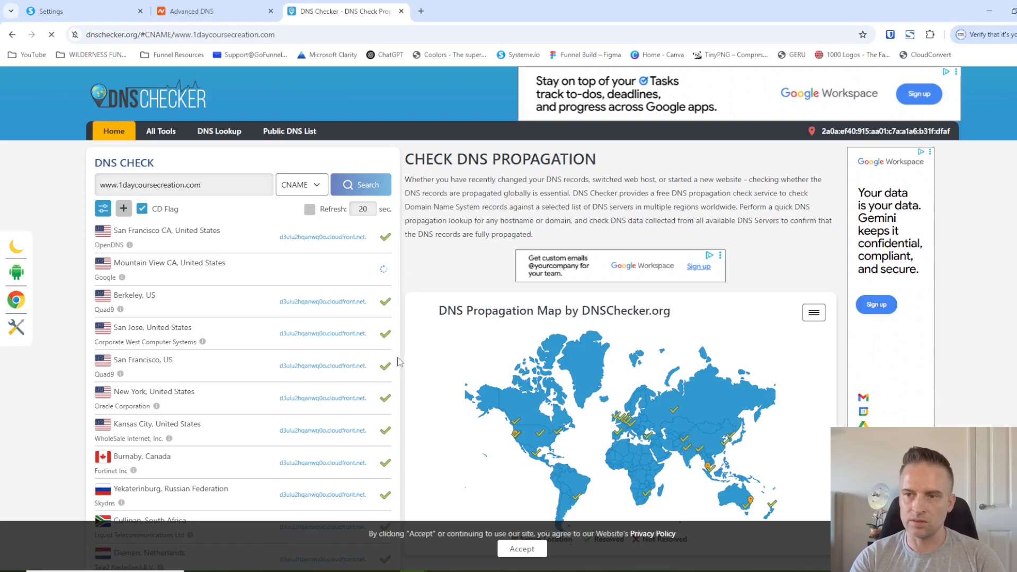
{"action": "scroll", "coordinate": [389, 456], "scroll_direction": "down", "scroll_amount": 2}
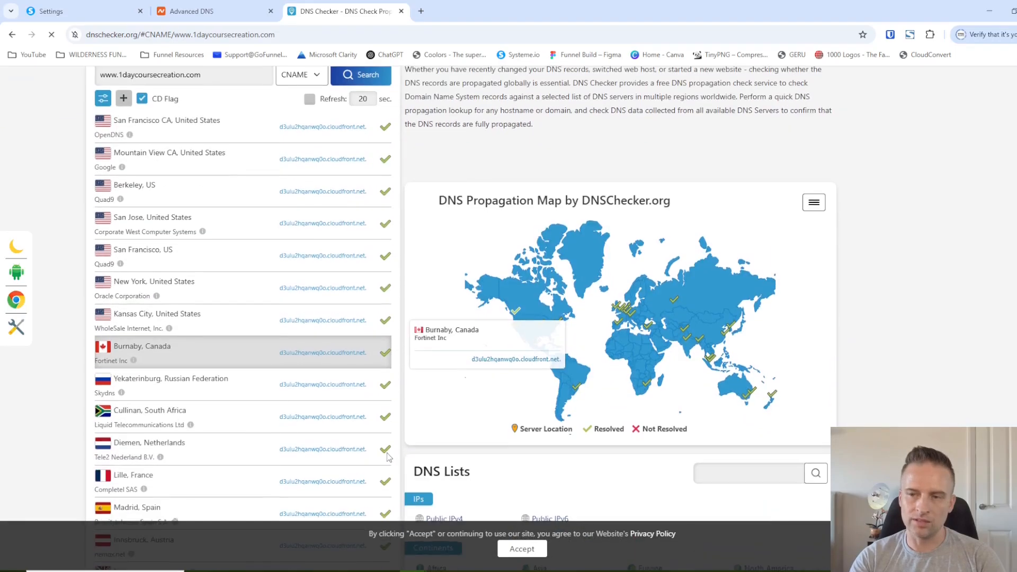
{"action": "scroll", "coordinate": [388, 457], "scroll_direction": "down", "scroll_amount": 8}
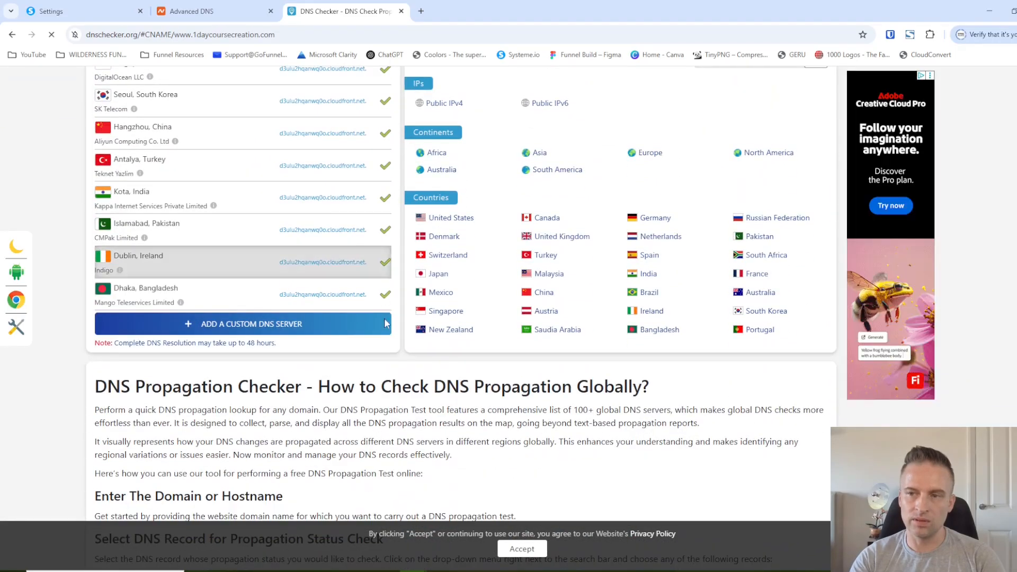
Look over the CNAME propagation results again, and reload the custom domains page in Systeme.io to recheck the new domain's status
{"action": "scroll", "coordinate": [386, 323], "scroll_direction": "up", "scroll_amount": 10}
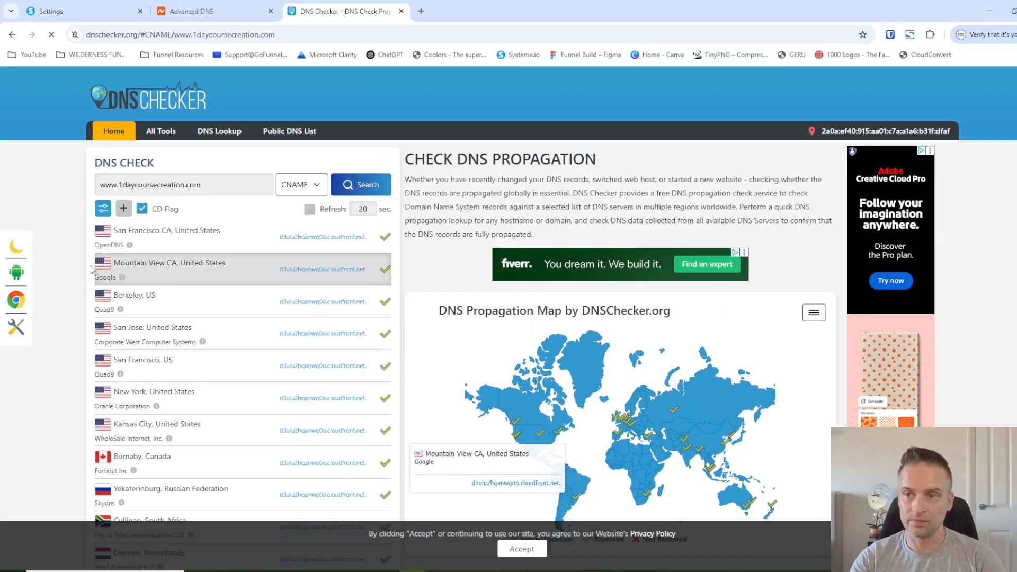
{"action": "scroll", "coordinate": [342, 385], "scroll_direction": "down", "scroll_amount": 10}
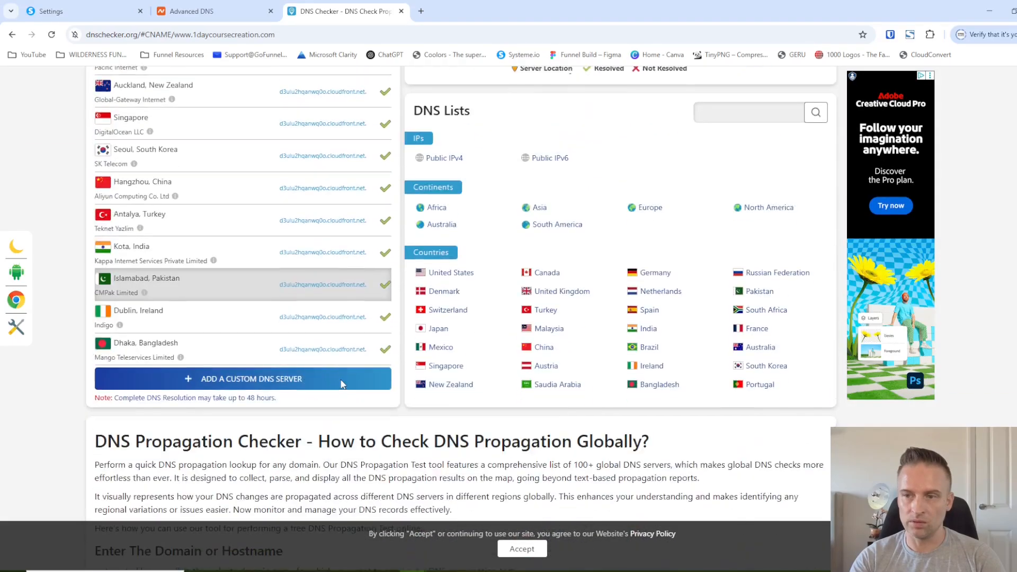
{"action": "scroll", "coordinate": [339, 361], "scroll_direction": "up", "scroll_amount": 10}
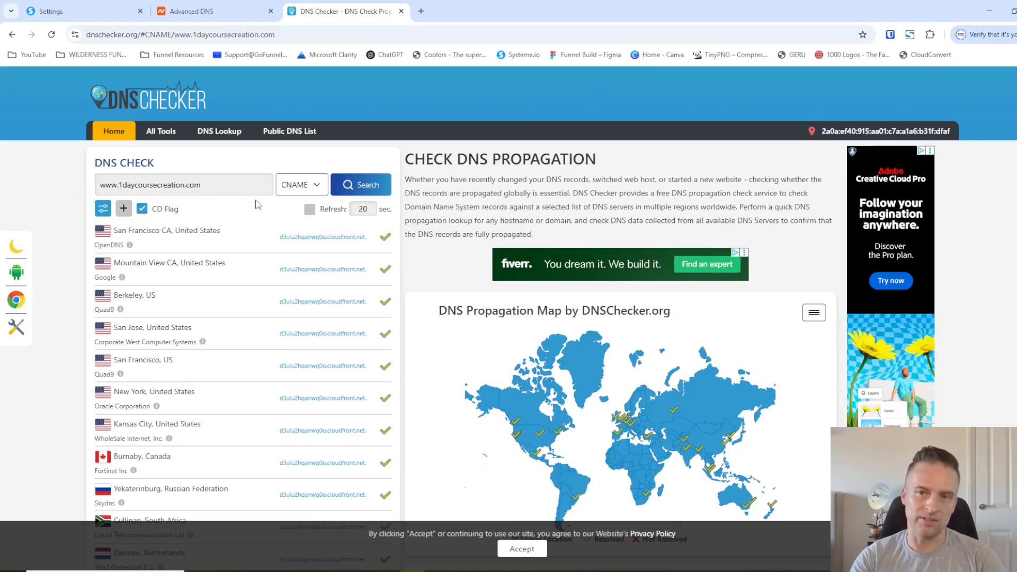
{"action": "left_click", "coordinate": [80, 12]}
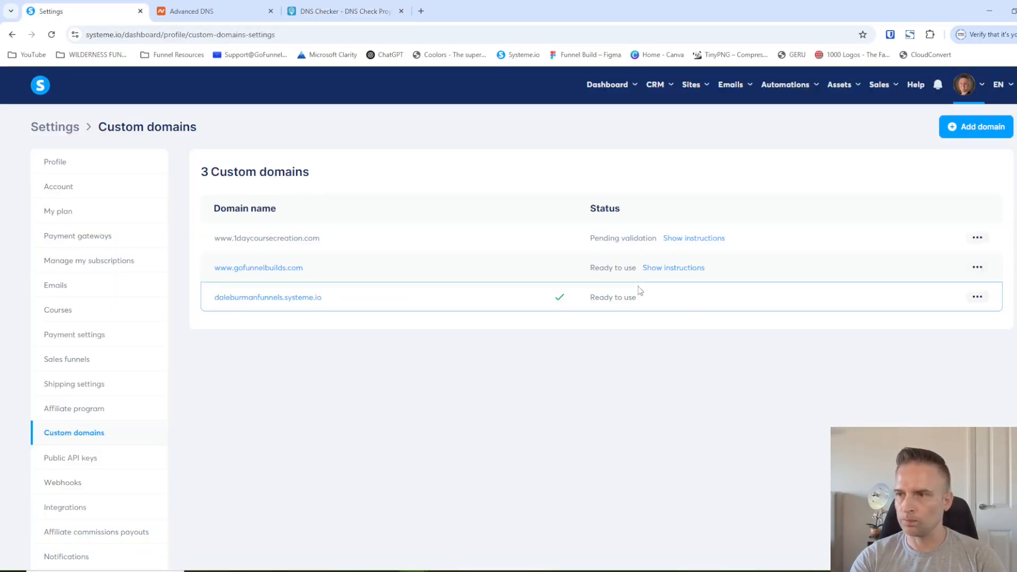
{"action": "left_click", "coordinate": [51, 34]}
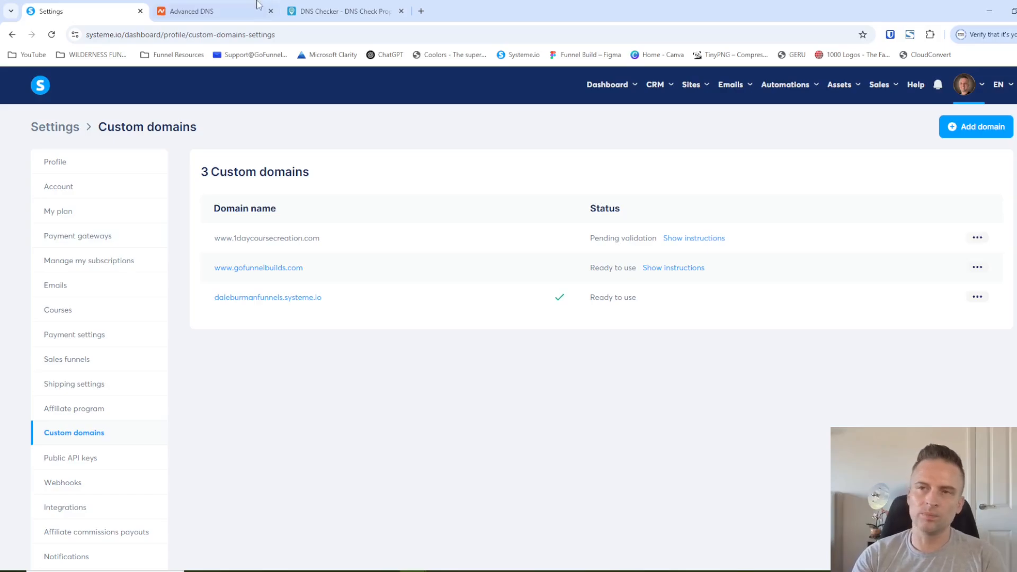
Switch to Namecheap, open the management page for 1daycoursecreation.com from the domain list and start a new domain redirect
{"action": "left_click", "coordinate": [227, 8]}
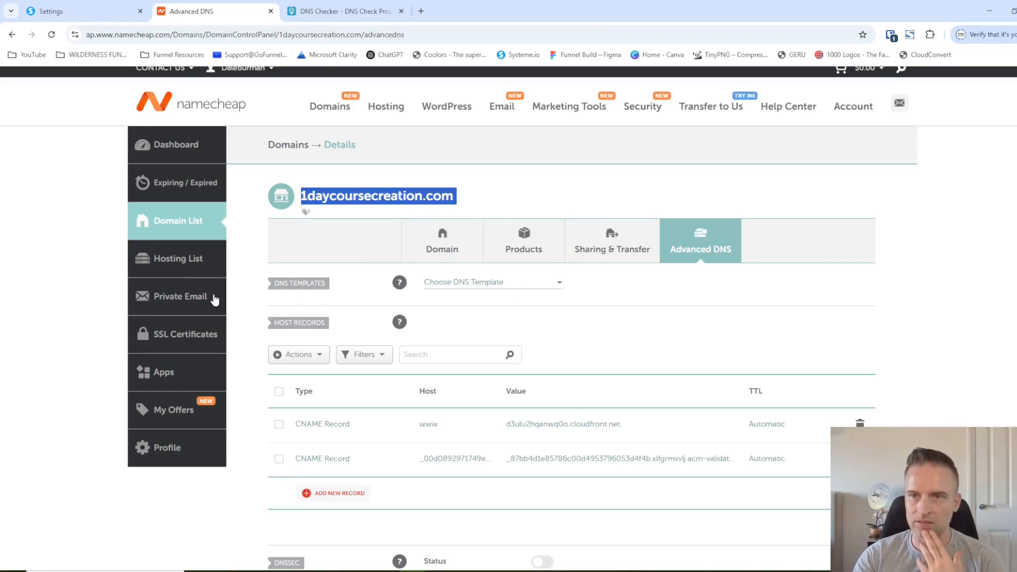
{"action": "left_click", "coordinate": [171, 224]}
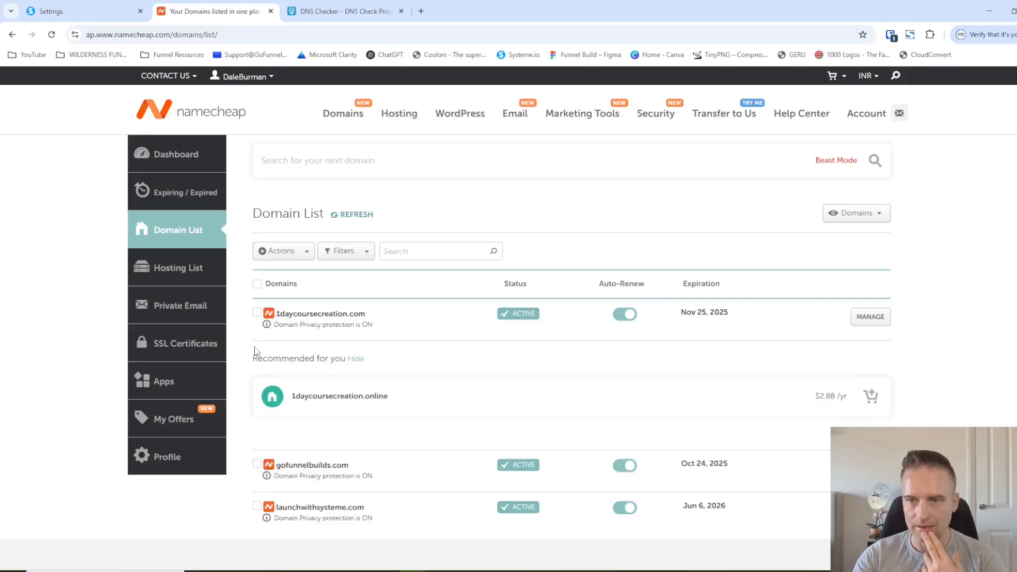
{"action": "left_click", "coordinate": [870, 316]}
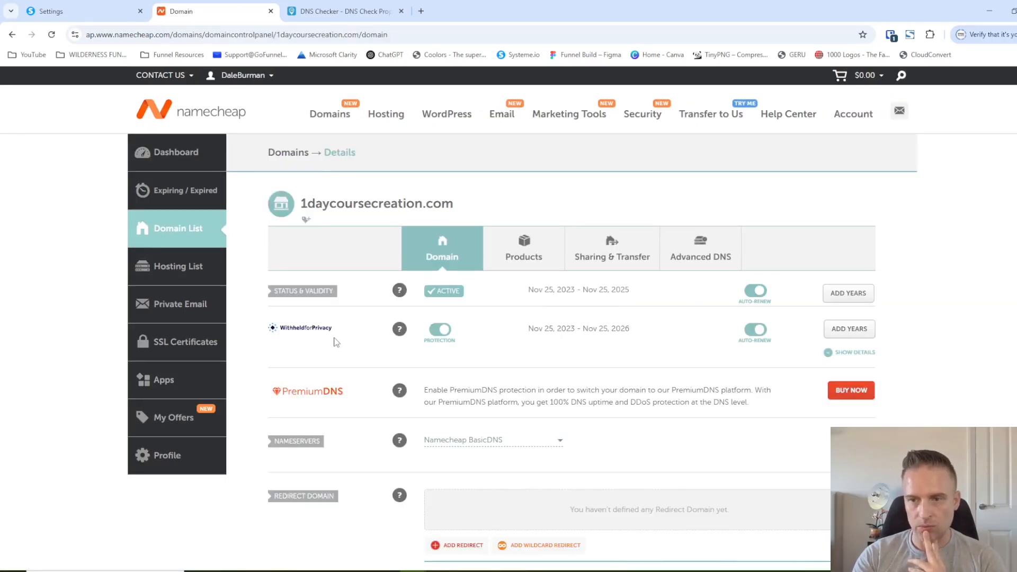
{"action": "scroll", "coordinate": [334, 341], "scroll_direction": "down", "scroll_amount": 2}
{"action": "scroll", "coordinate": [465, 187], "scroll_direction": "up", "scroll_amount": 2}
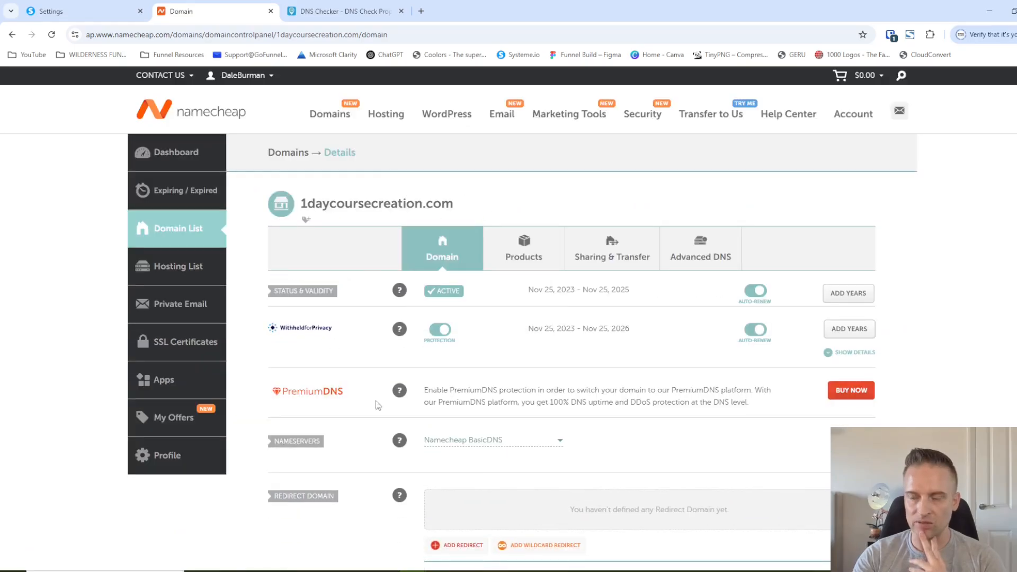
{"action": "scroll", "coordinate": [368, 387], "scroll_direction": "down", "scroll_amount": 3}
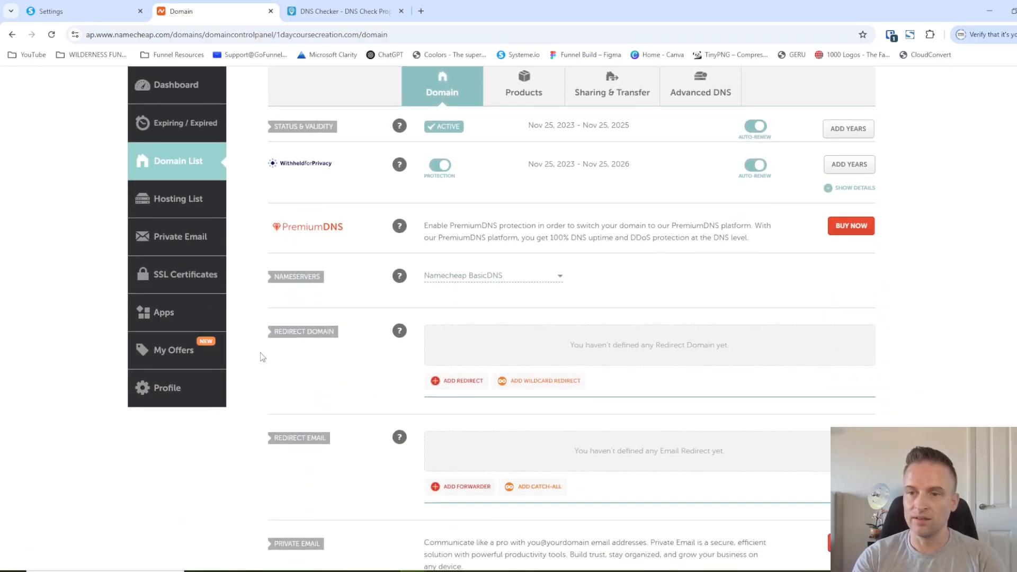
{"action": "scroll", "coordinate": [310, 342], "scroll_direction": "down", "scroll_amount": 2}
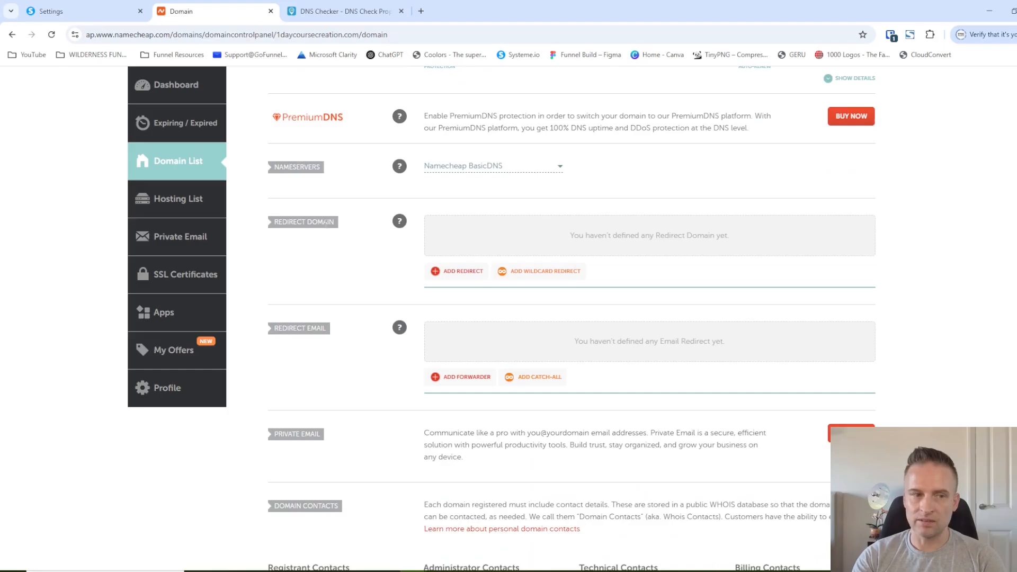
{"action": "left_click", "coordinate": [454, 274]}
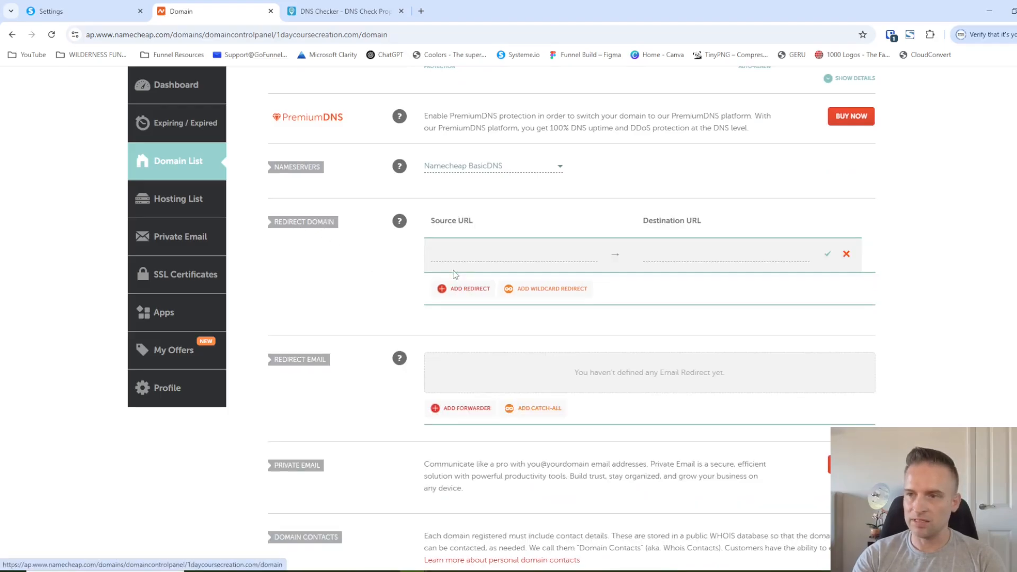
Copy the domain name from the page heading and enter 1daycoursecreation.com as the redirect's source URL
{"action": "scroll", "coordinate": [370, 356], "scroll_direction": "up", "scroll_amount": 5}
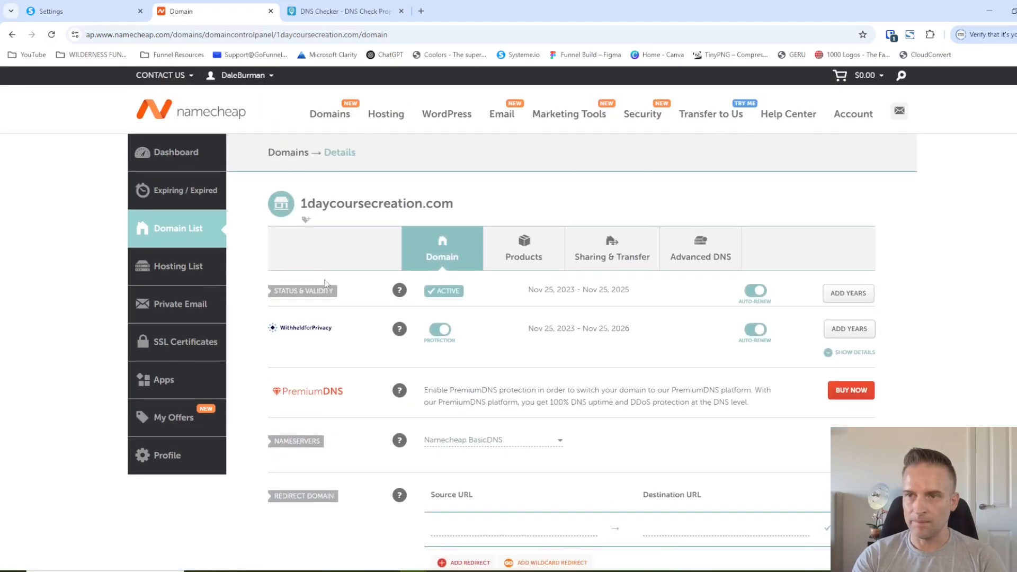
{"action": "left_click_drag", "start_coordinate": [300, 204], "coordinate": [455, 200]}
{"action": "key", "text": "ctrl+c"}
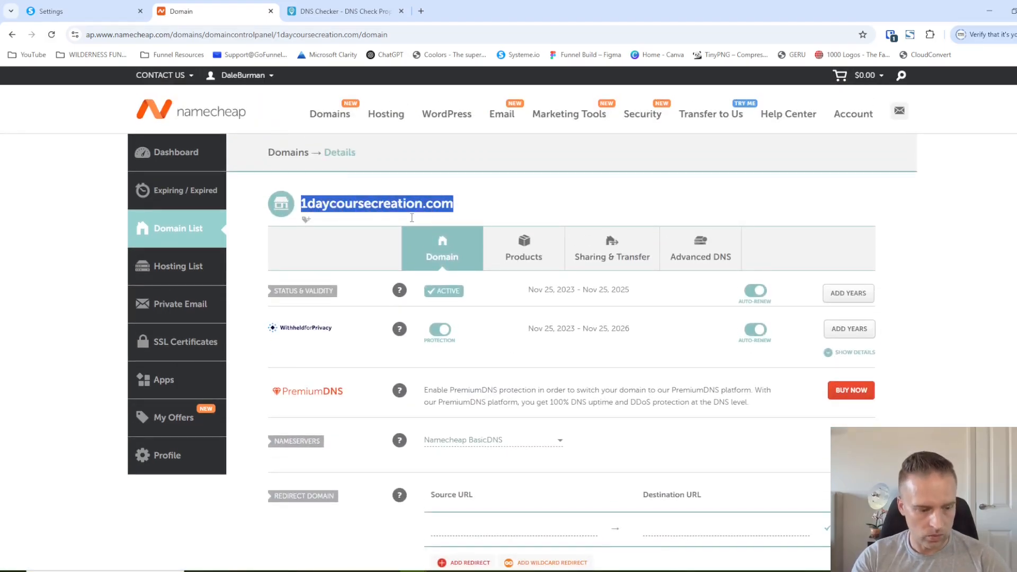
{"action": "scroll", "coordinate": [406, 223], "scroll_direction": "down", "scroll_amount": 4}
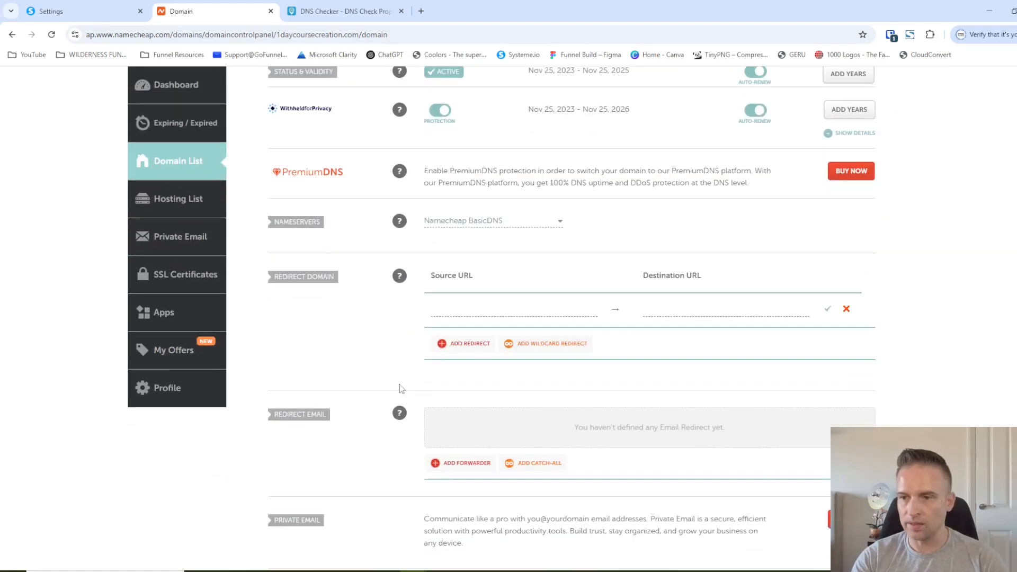
{"action": "left_click", "coordinate": [449, 310]}
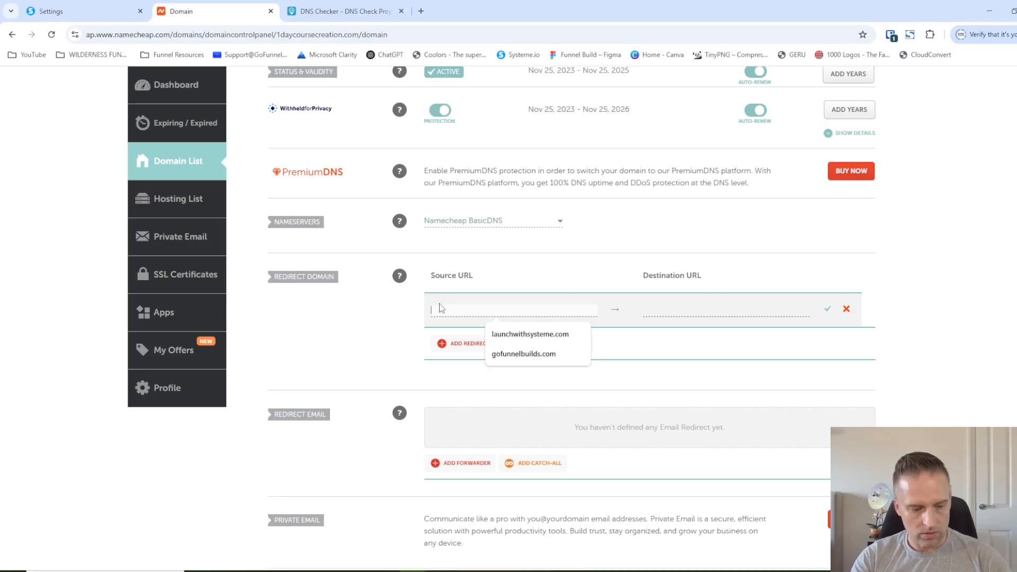
{"action": "key", "text": "ctrl+v"}
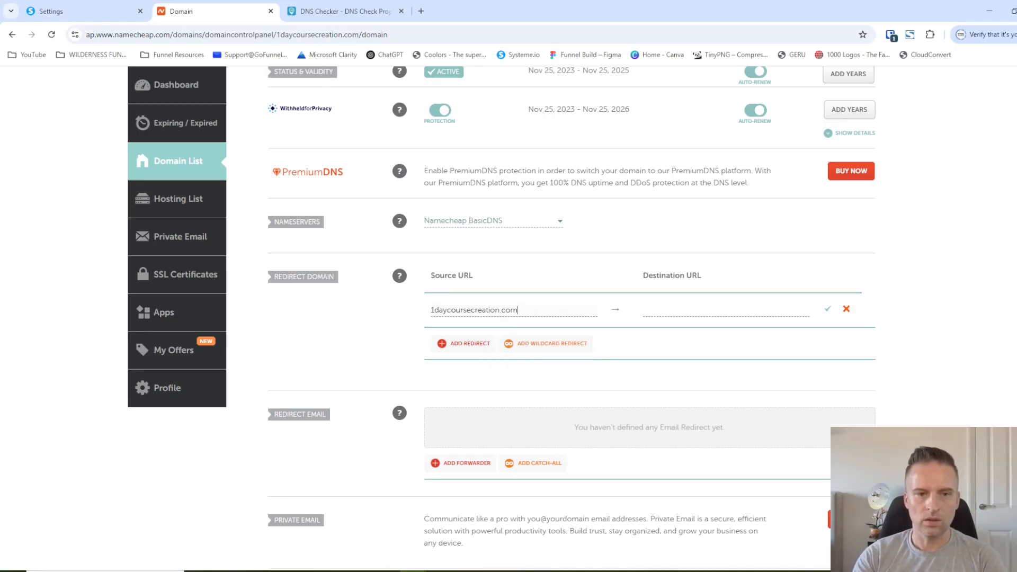
{"action": "left_click", "coordinate": [664, 314]}
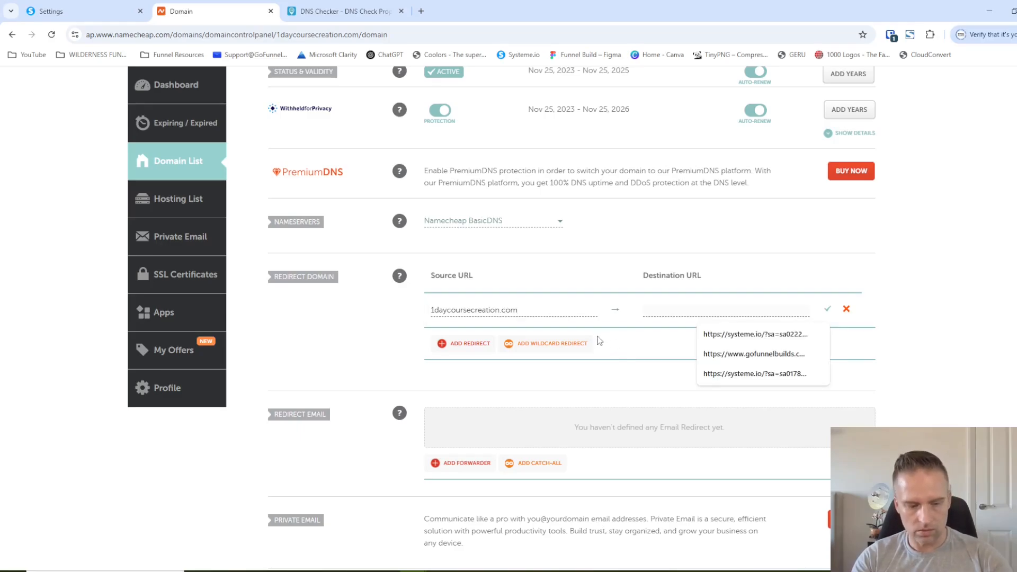
{"action": "key", "text": "ctrl+v"}
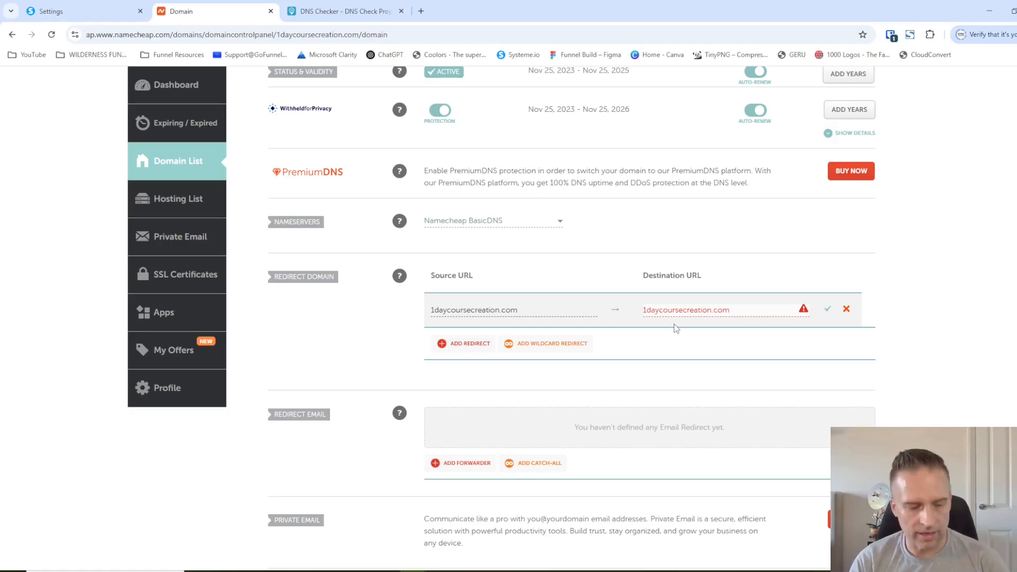
{"action": "type", "text": "h"}
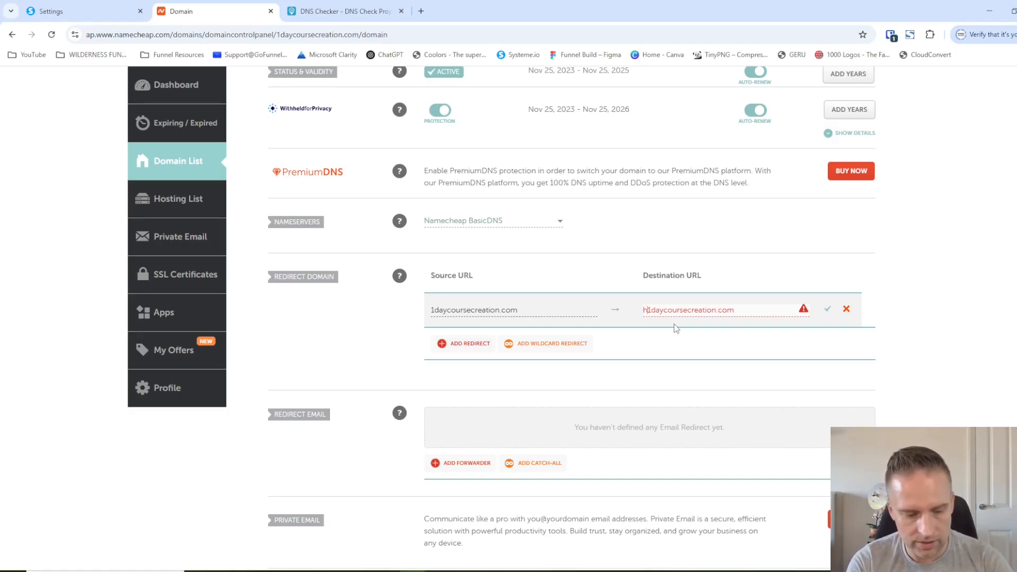
{"action": "type", "text": "ttps"}
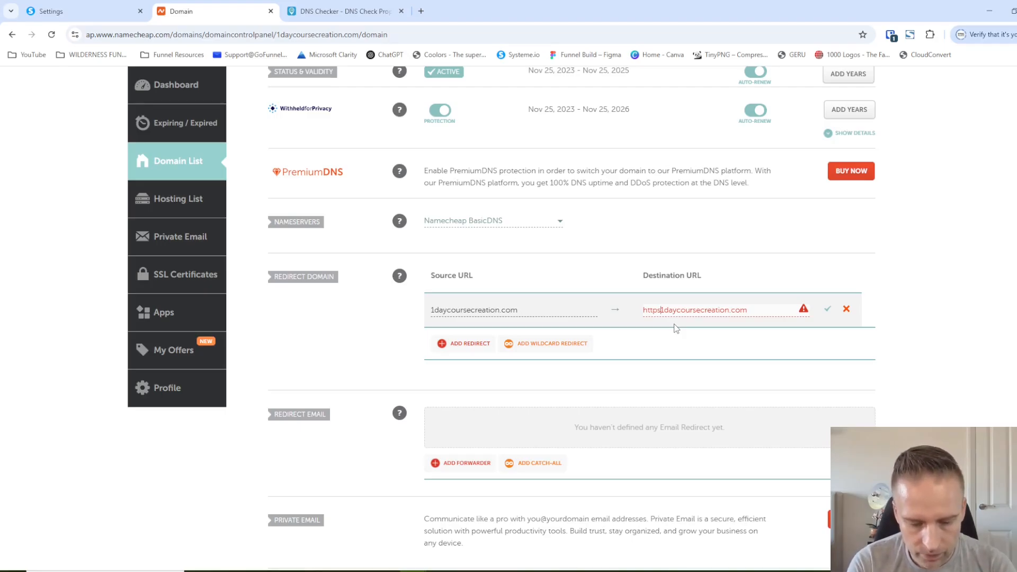
{"action": "type", "text": ":"}
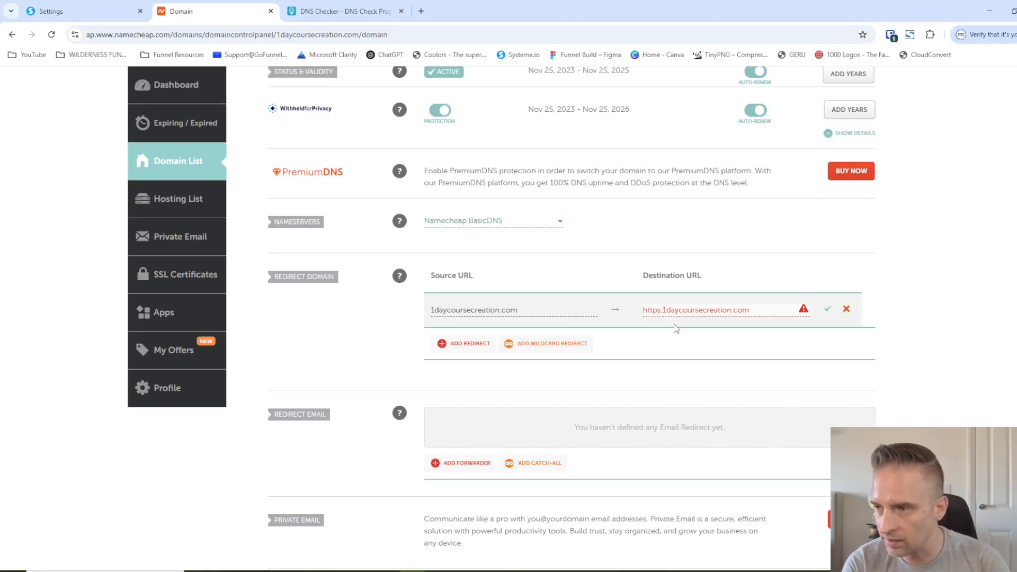
{"action": "type", "text": "//"}
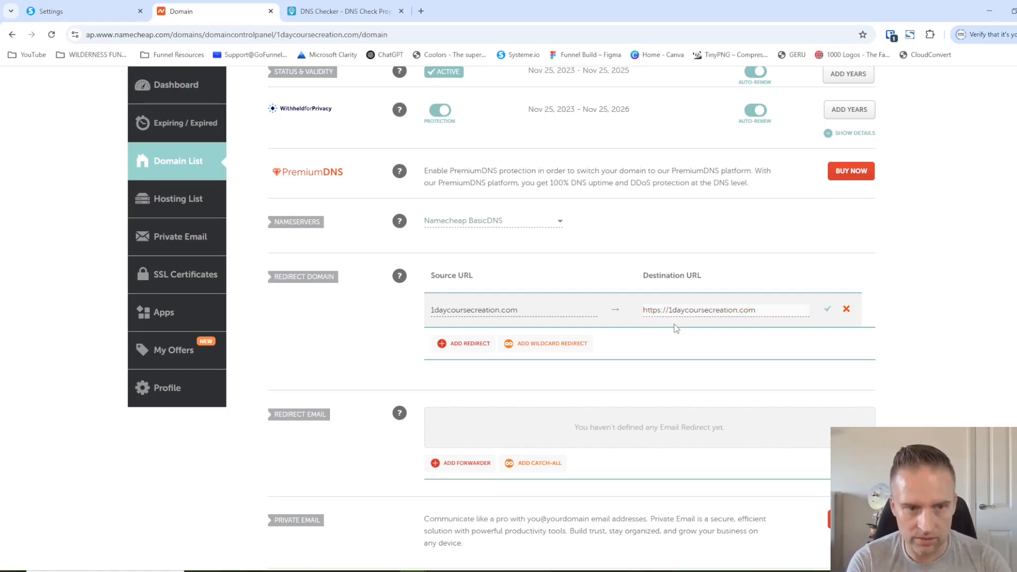
{"action": "type", "text": "www"}
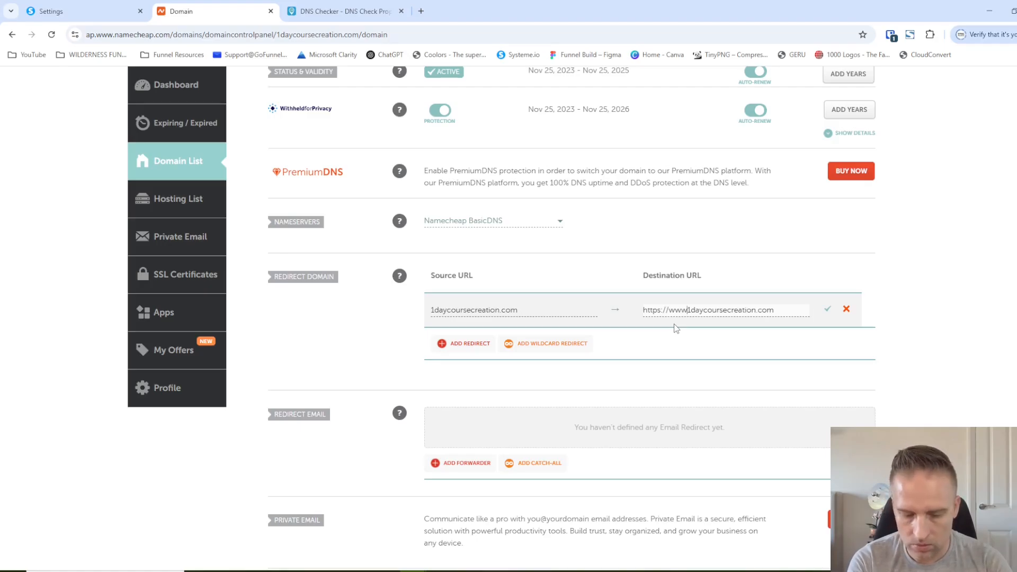
{"action": "type", "text": "."}
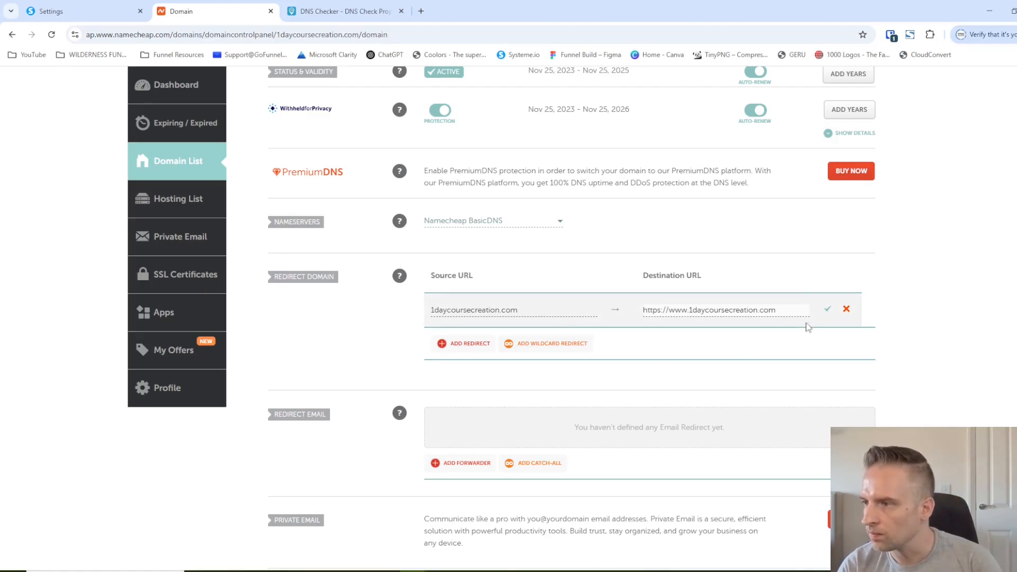
{"action": "left_click", "coordinate": [828, 312]}
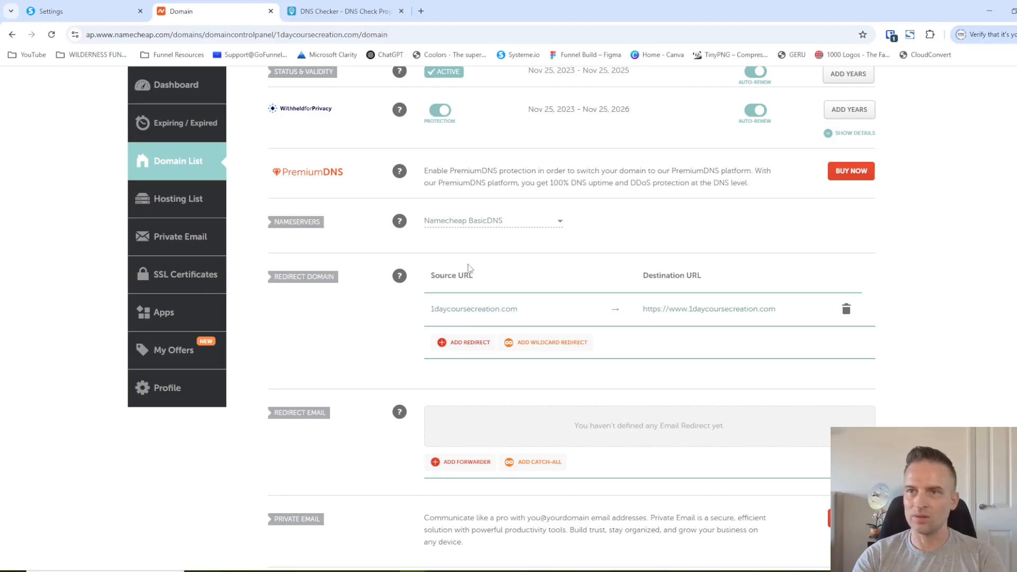
{"action": "left_click", "coordinate": [80, 11]}
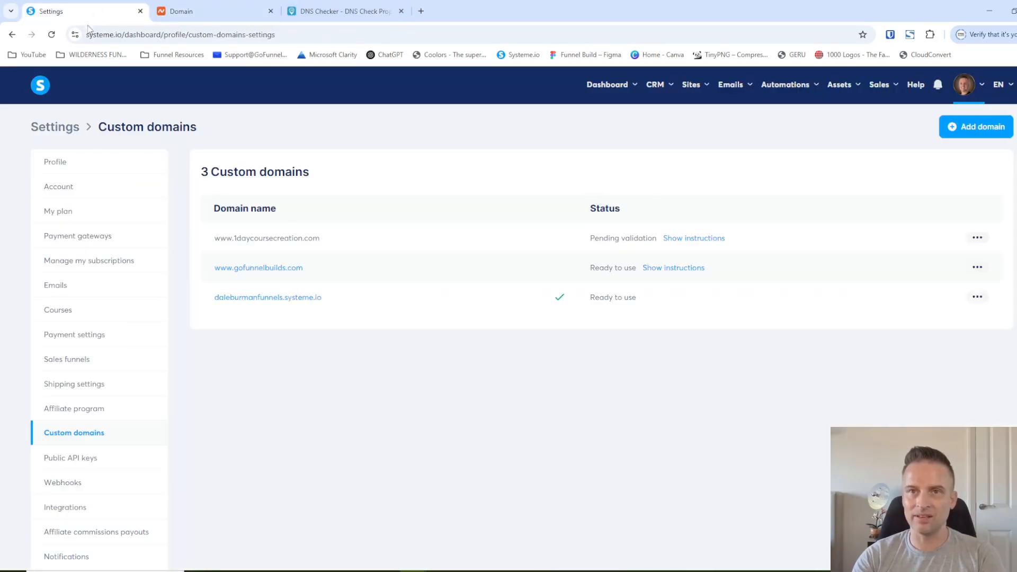
{"action": "left_click", "coordinate": [51, 35]}
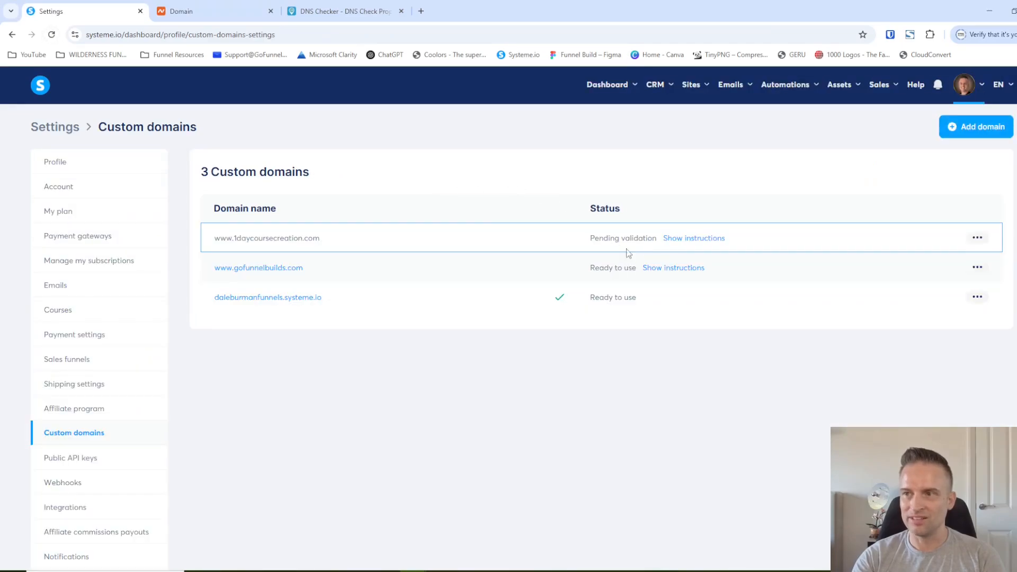